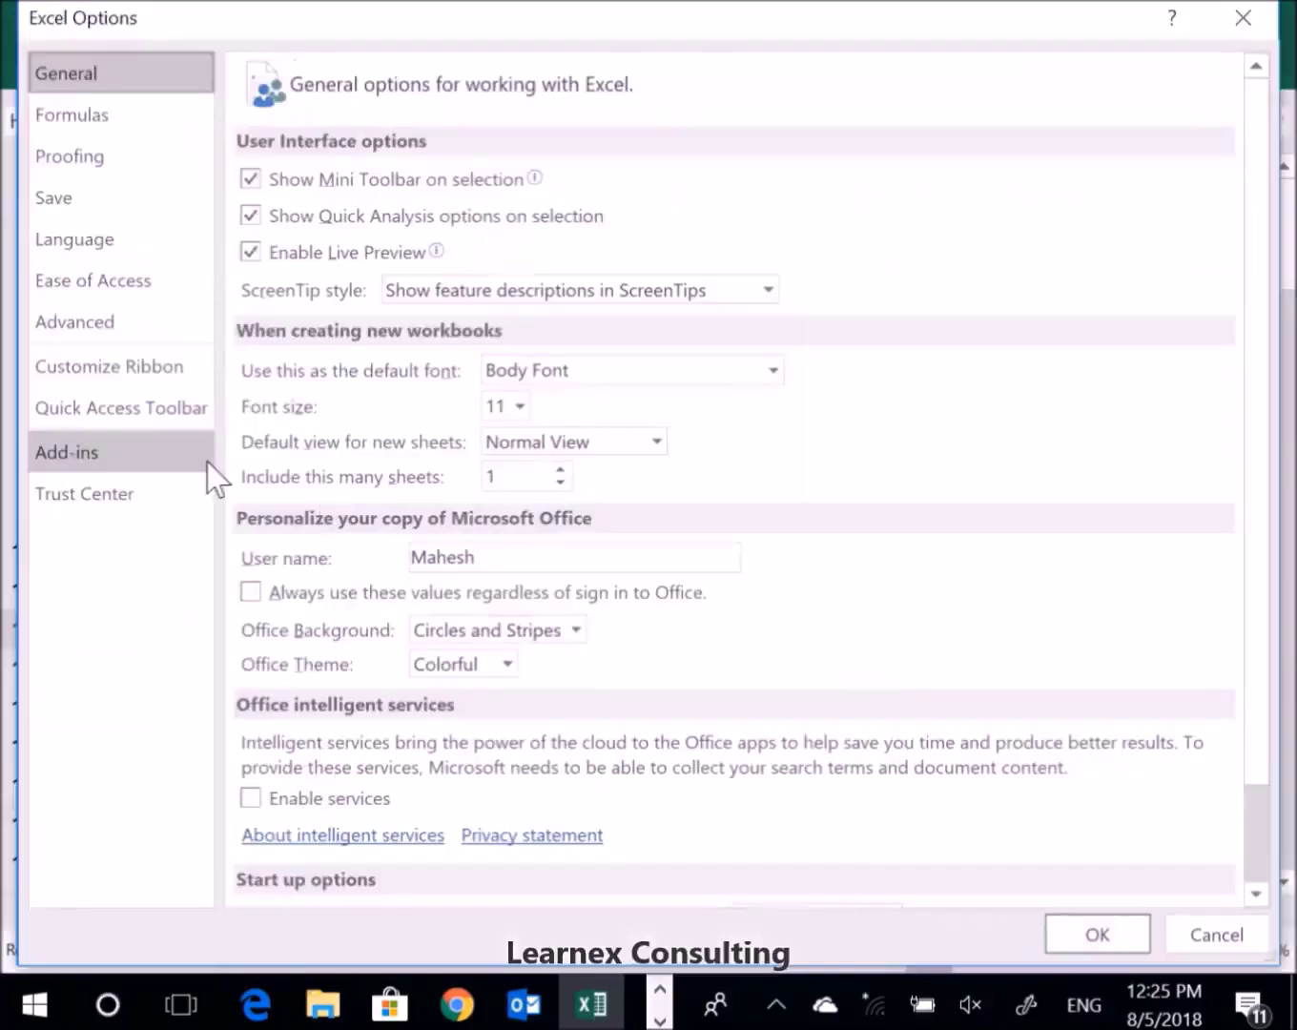
In Options > Add-ins, manage Excel Add-ins and tick Analysis ToolPak.
{"action": "left_click", "coordinate": [99, 464]}
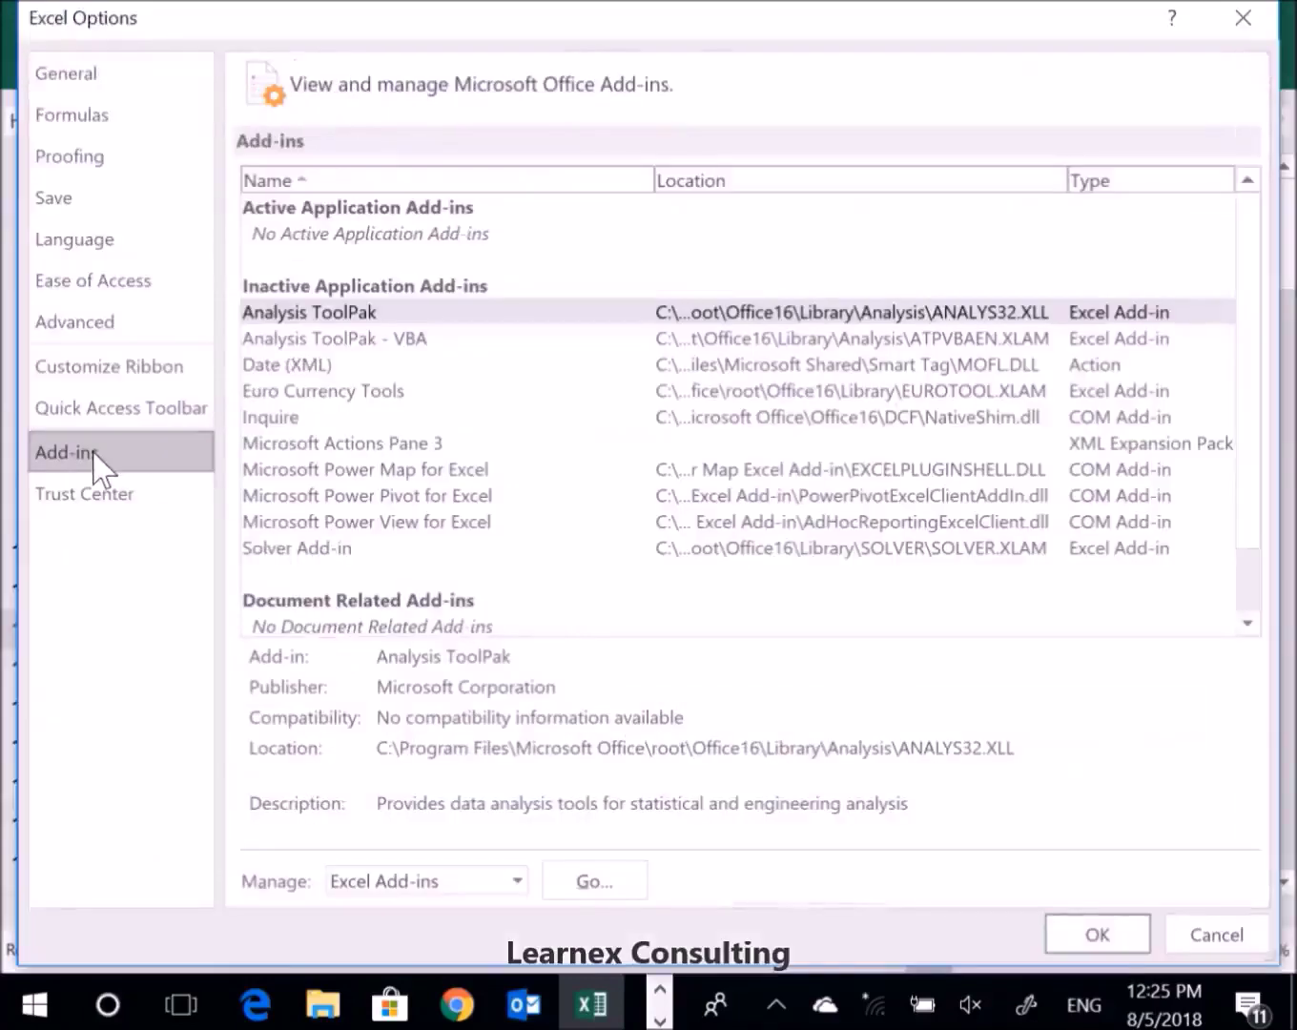
{"action": "left_click", "coordinate": [584, 884]}
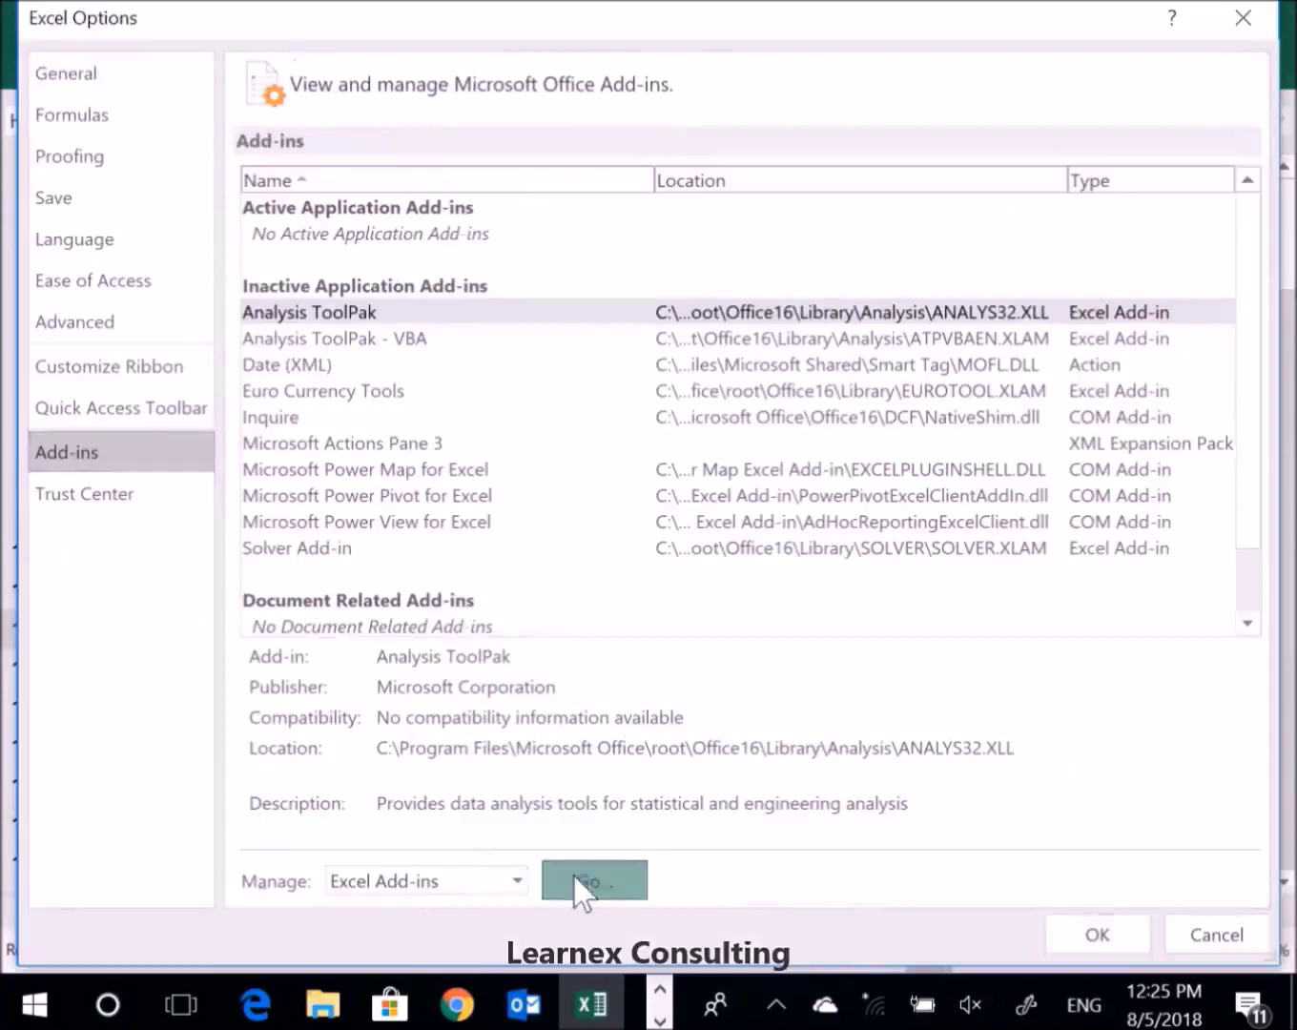
{"action": "left_click", "coordinate": [742, 289]}
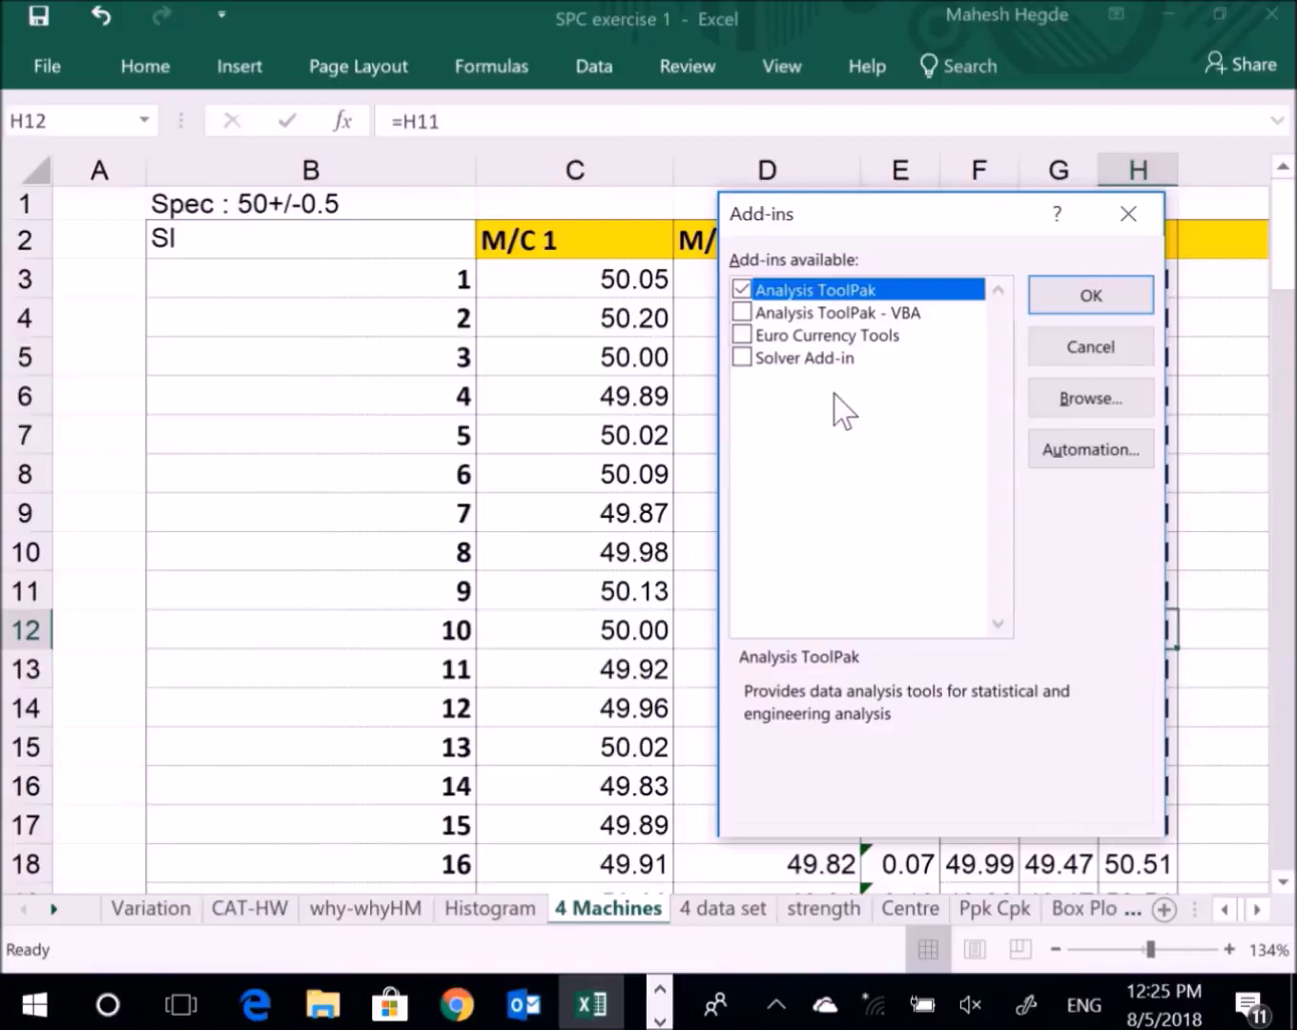
Confirm the Analysis ToolPak add-in and open Data Analysis on the Data tab.
{"action": "left_click", "coordinate": [1079, 303]}
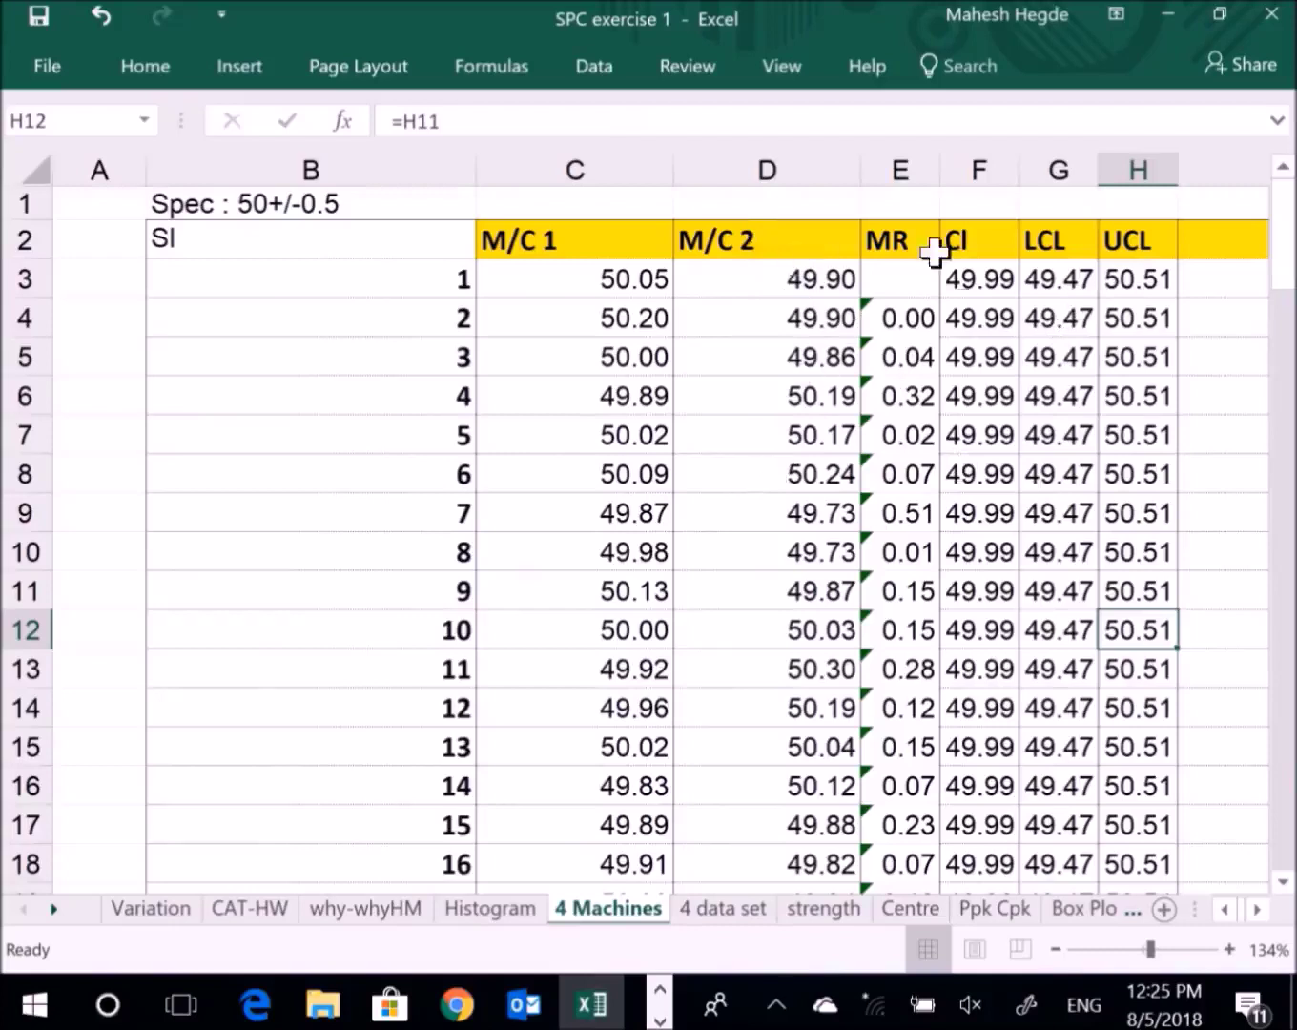
{"action": "left_click", "coordinate": [596, 68]}
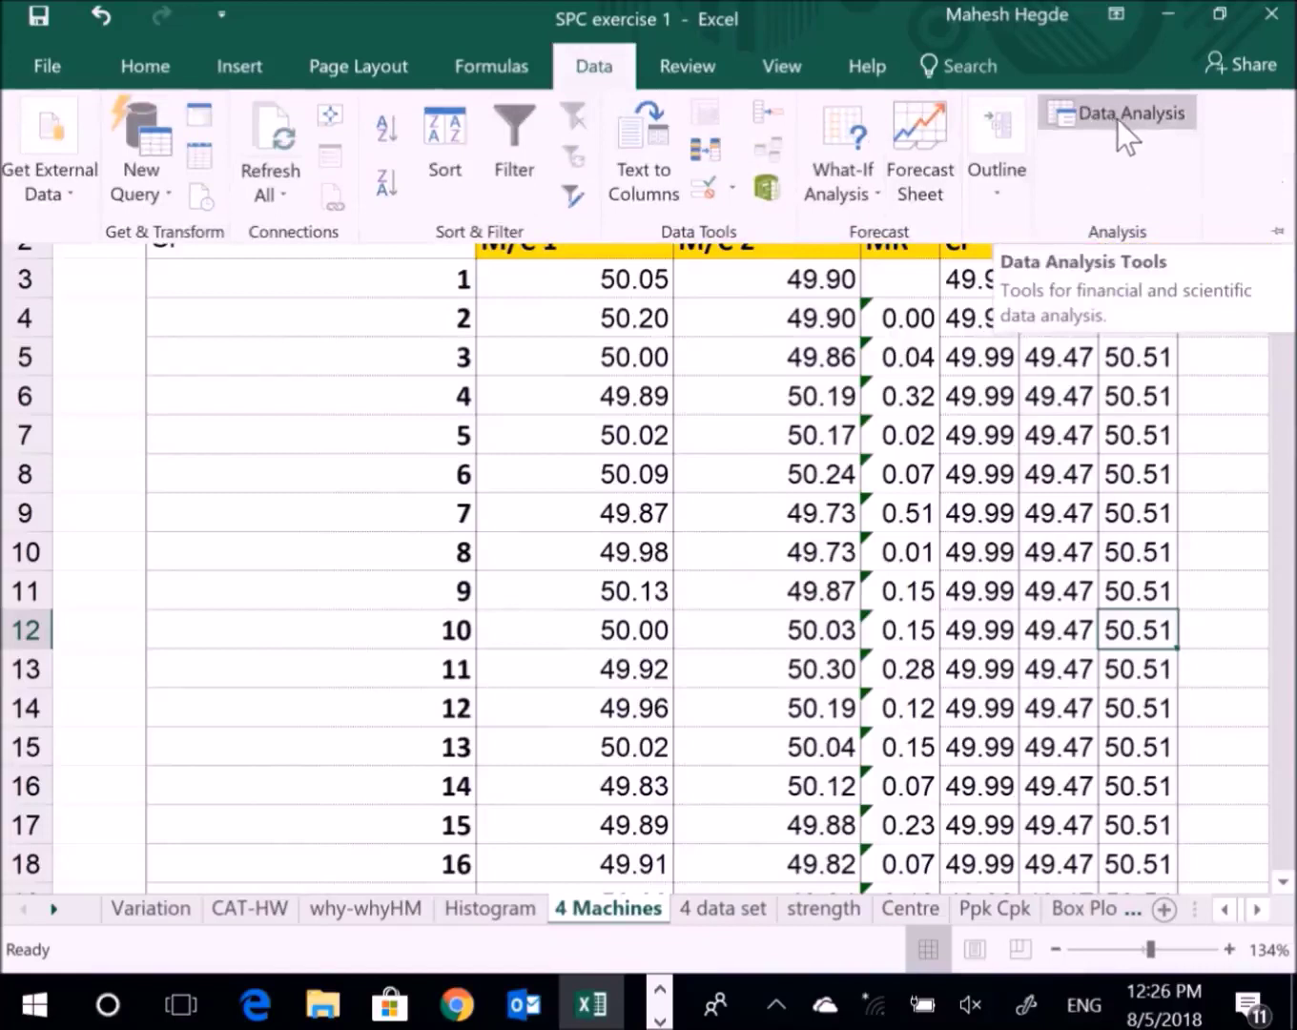
{"action": "left_click", "coordinate": [1112, 117]}
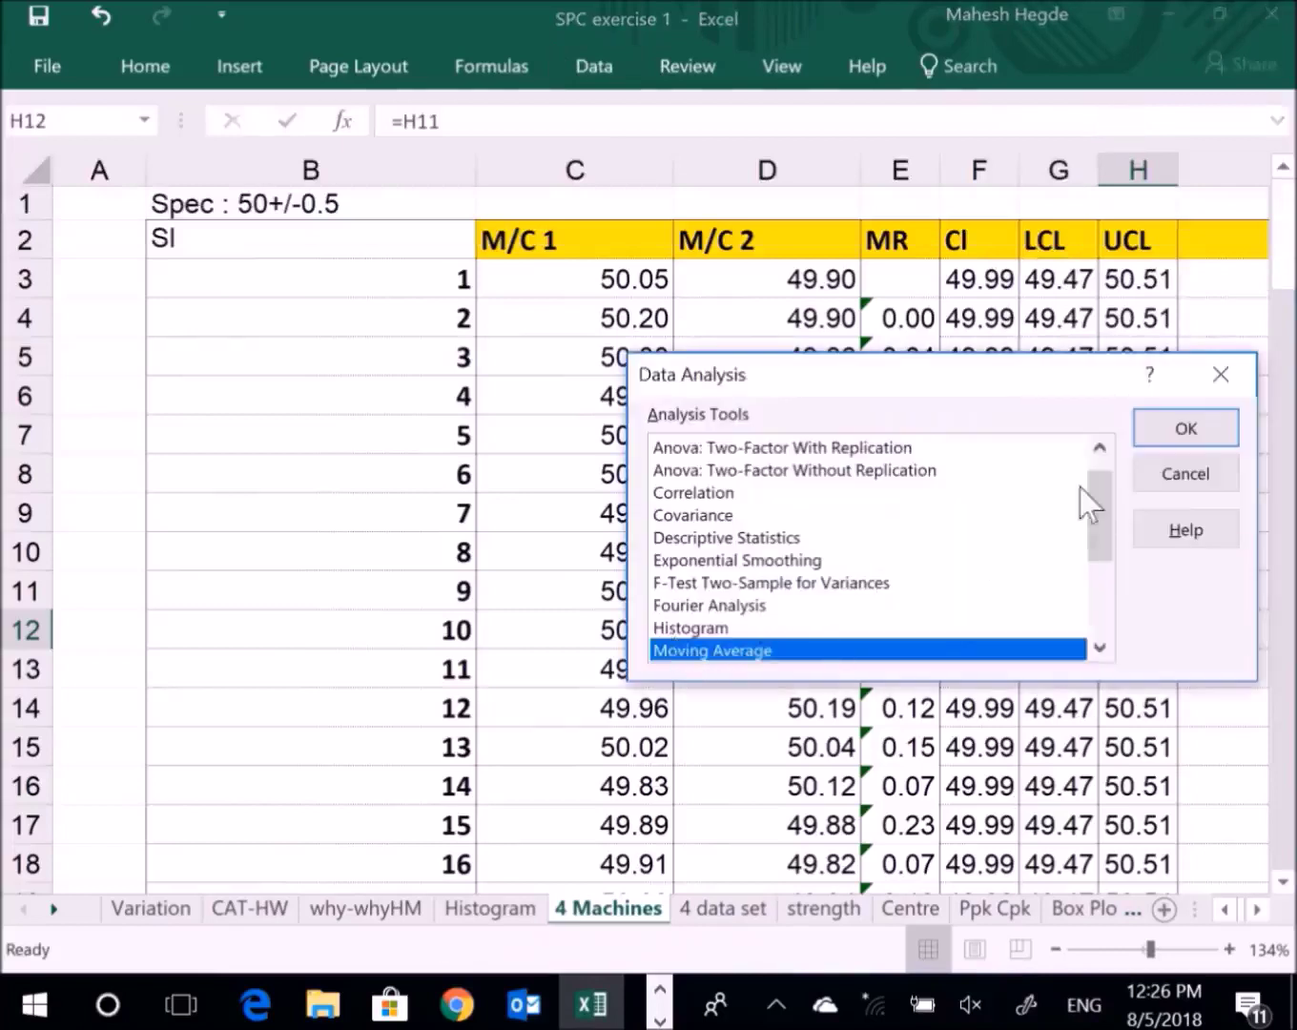
Pick Histogram from the list of analysis tools.
{"action": "left_click", "coordinate": [1094, 463]}
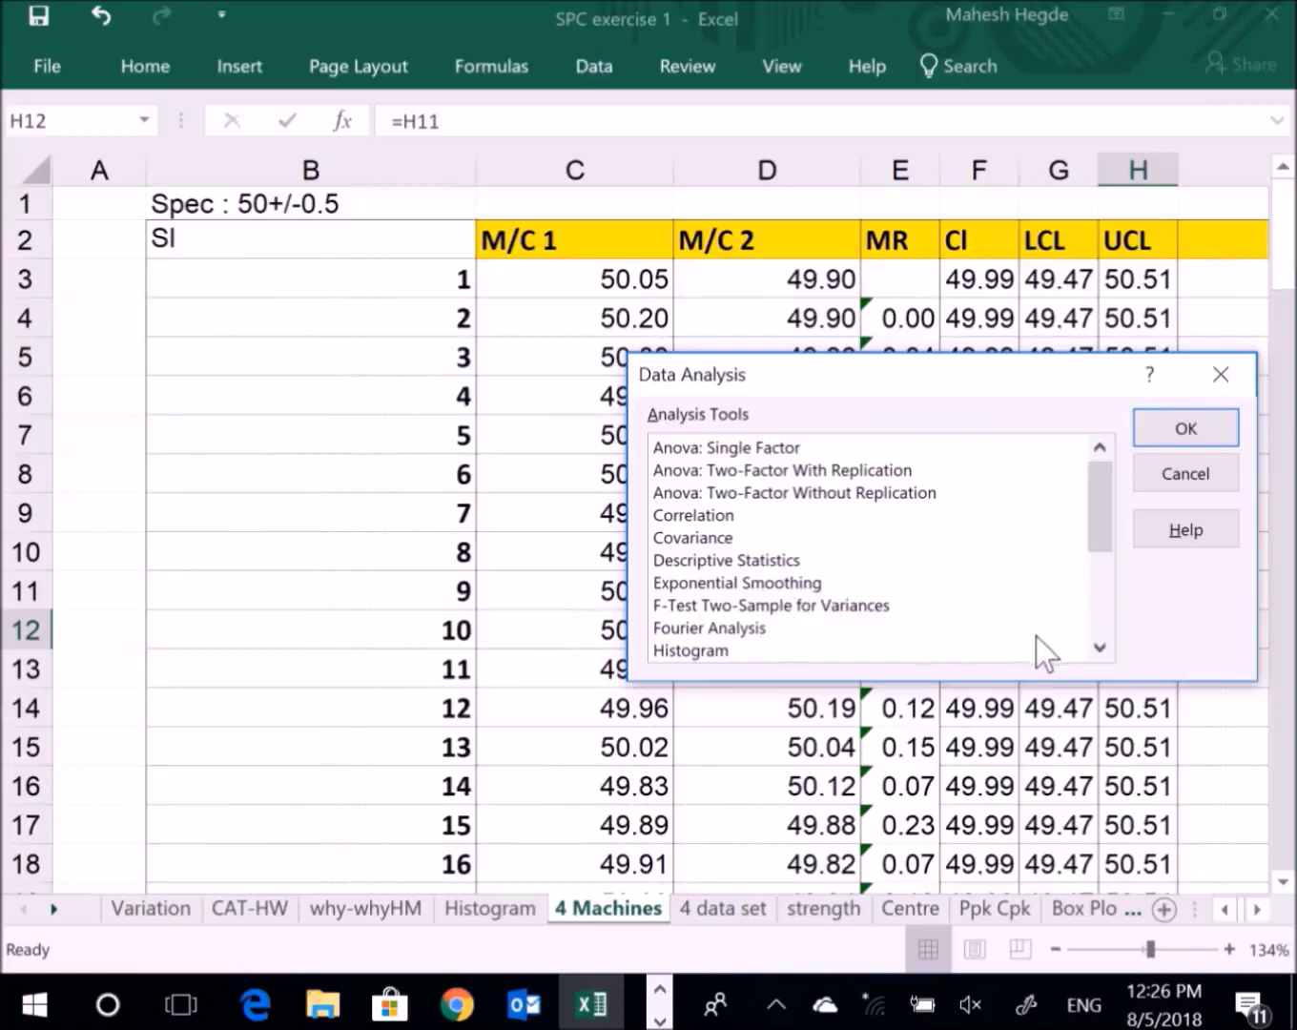
{"action": "left_click", "coordinate": [1100, 649]}
{"action": "left_click", "coordinate": [1100, 648]}
{"action": "left_click", "coordinate": [1099, 649]}
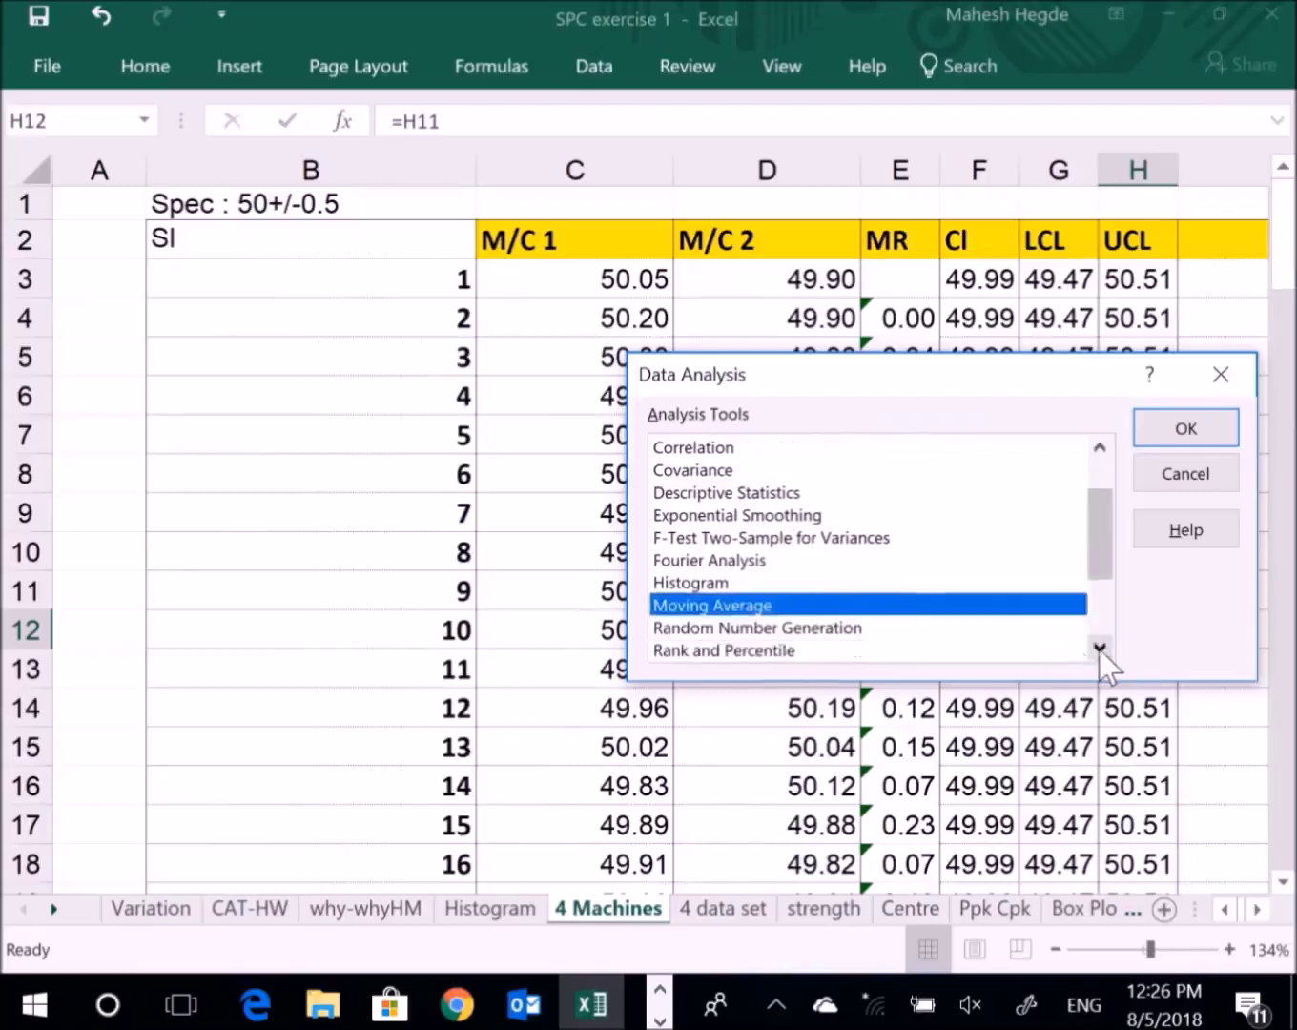
{"action": "left_click", "coordinate": [690, 584]}
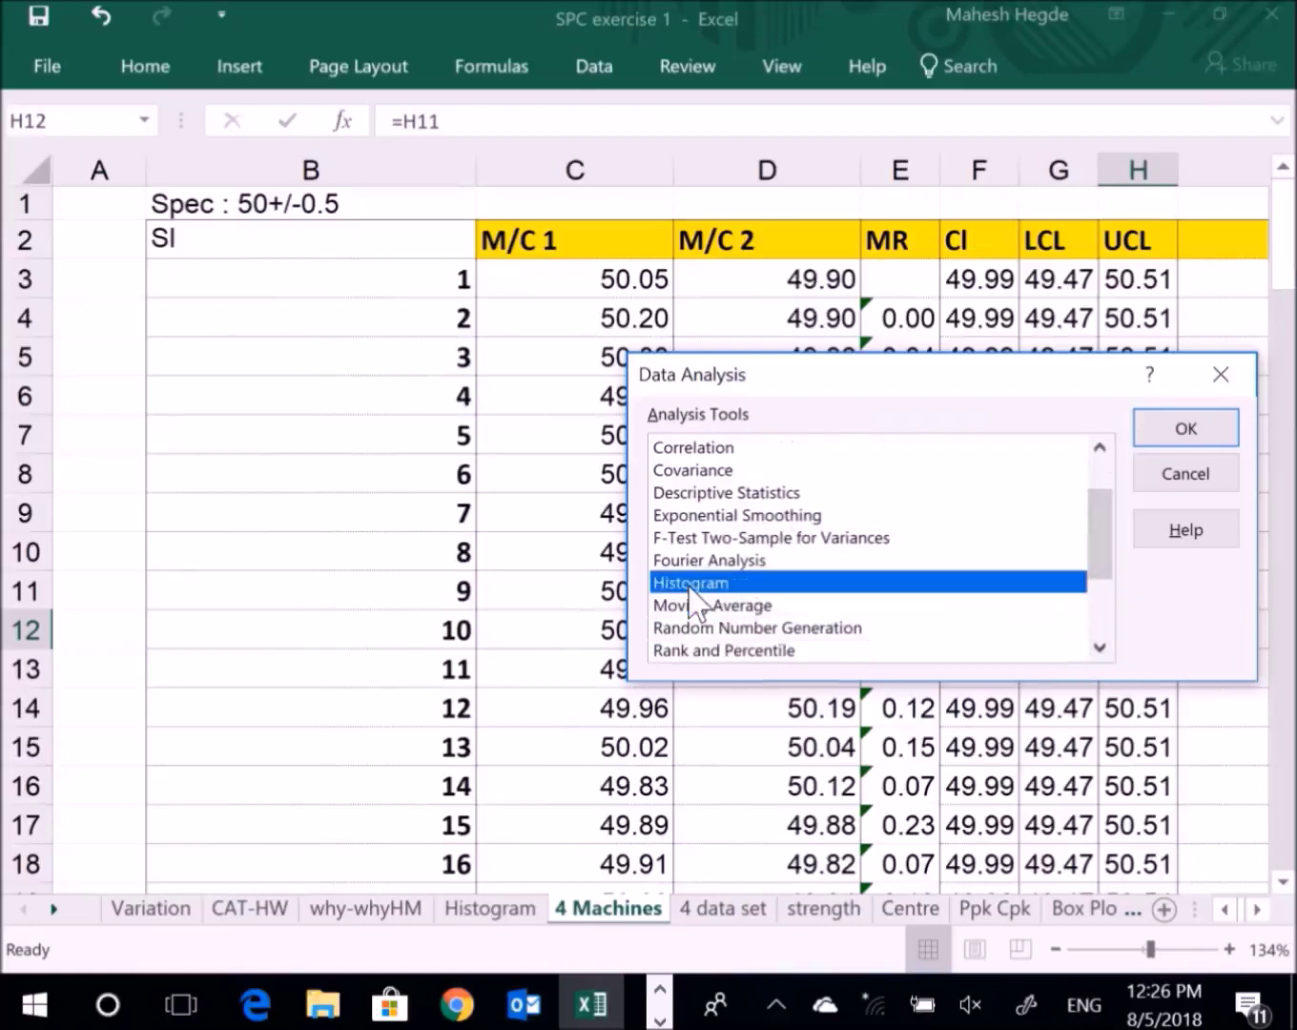
Run Histogram on $D$3:$D$102 with Chart Output to a new worksheet.
{"action": "left_click", "coordinate": [1185, 432]}
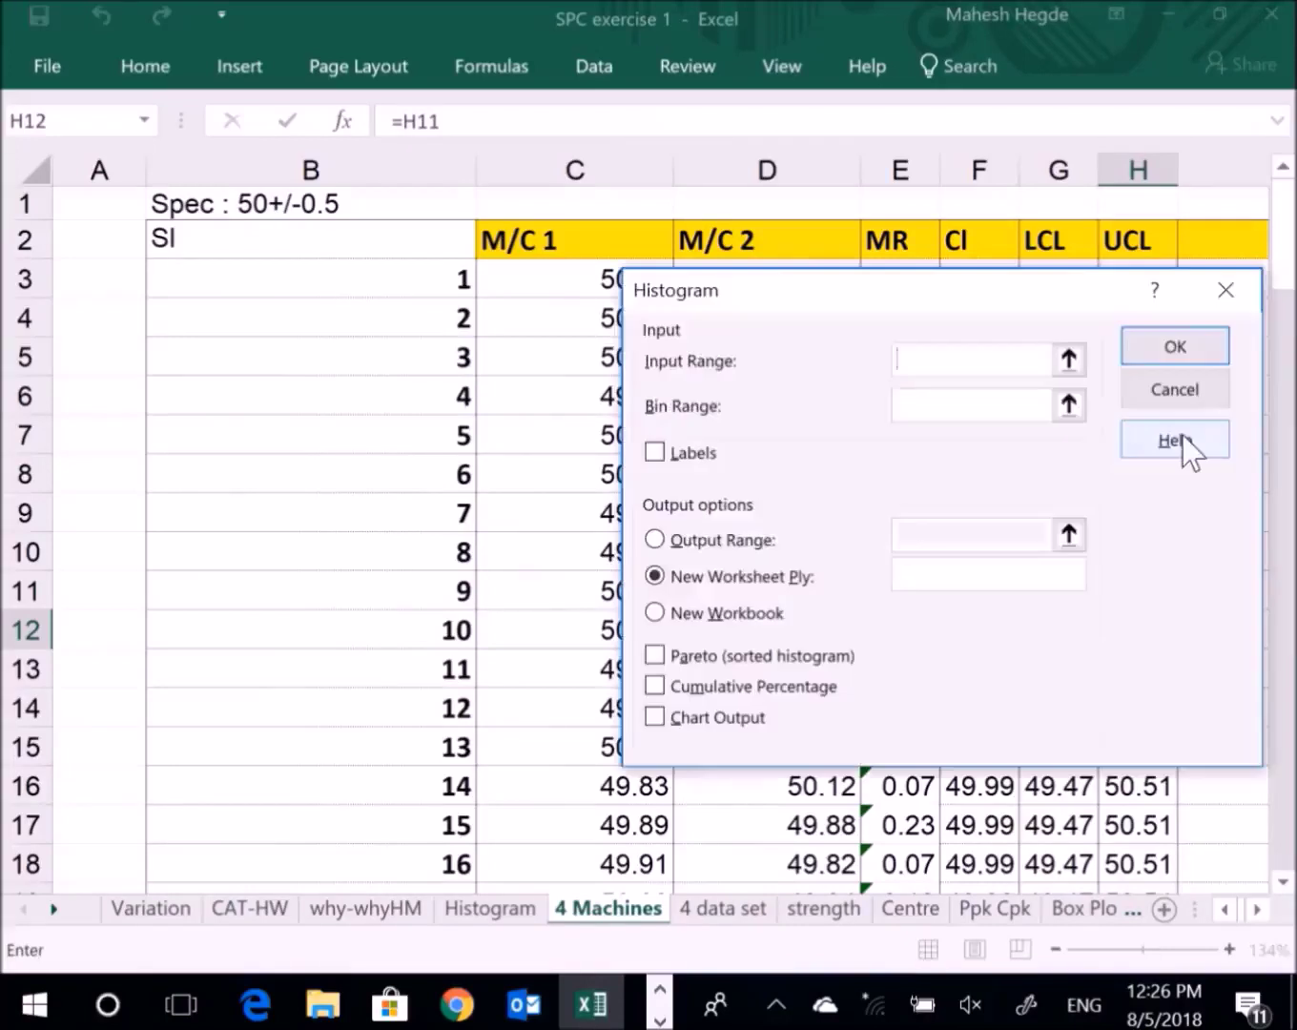
{"action": "mouse_move", "coordinate": [1285, 59]}
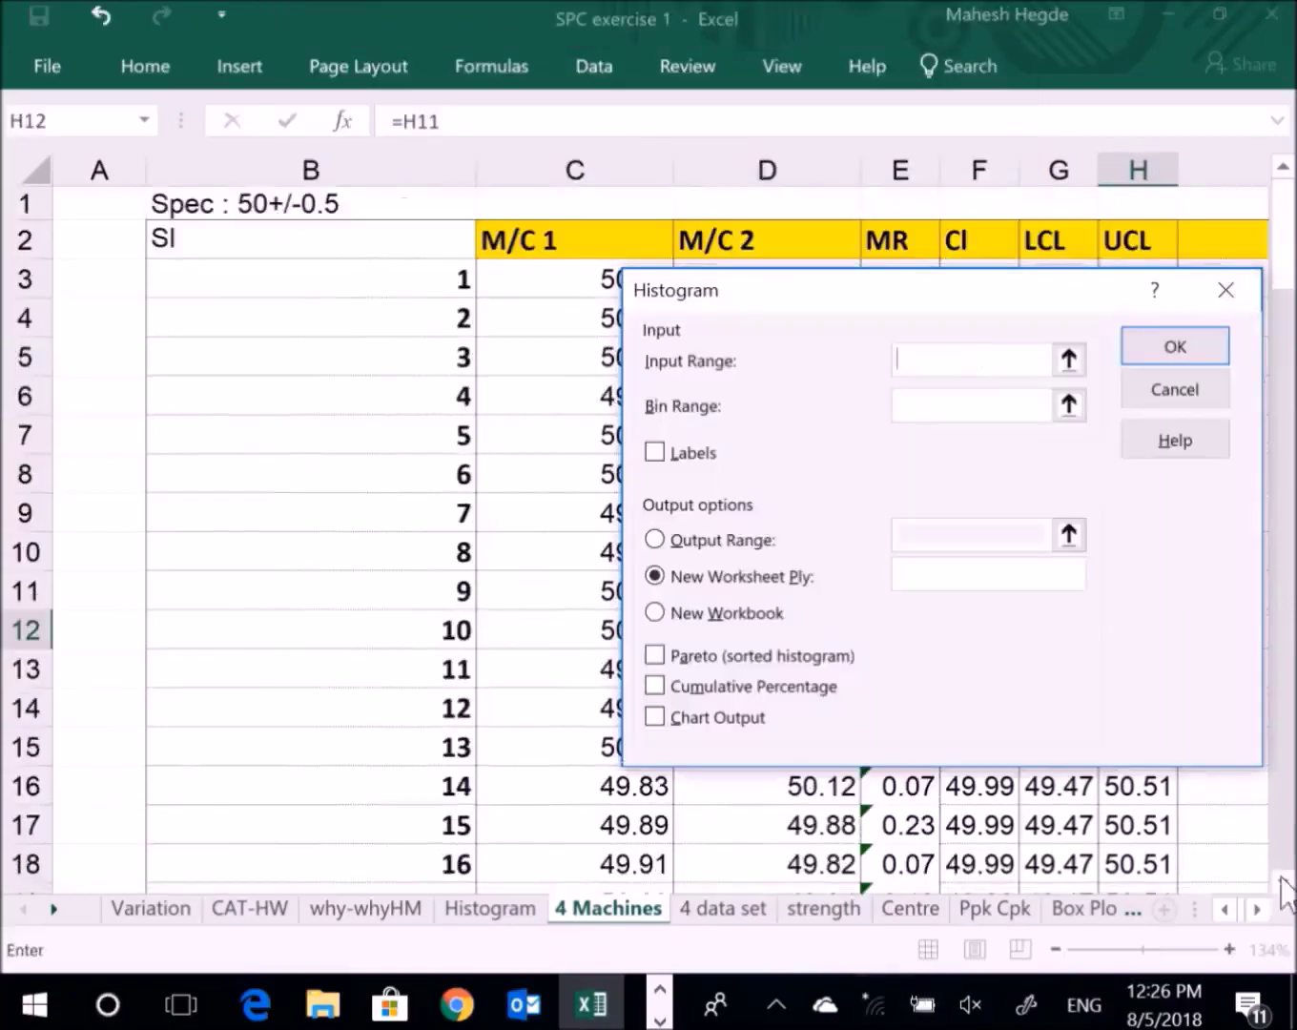
{"action": "left_click", "coordinate": [1284, 885]}
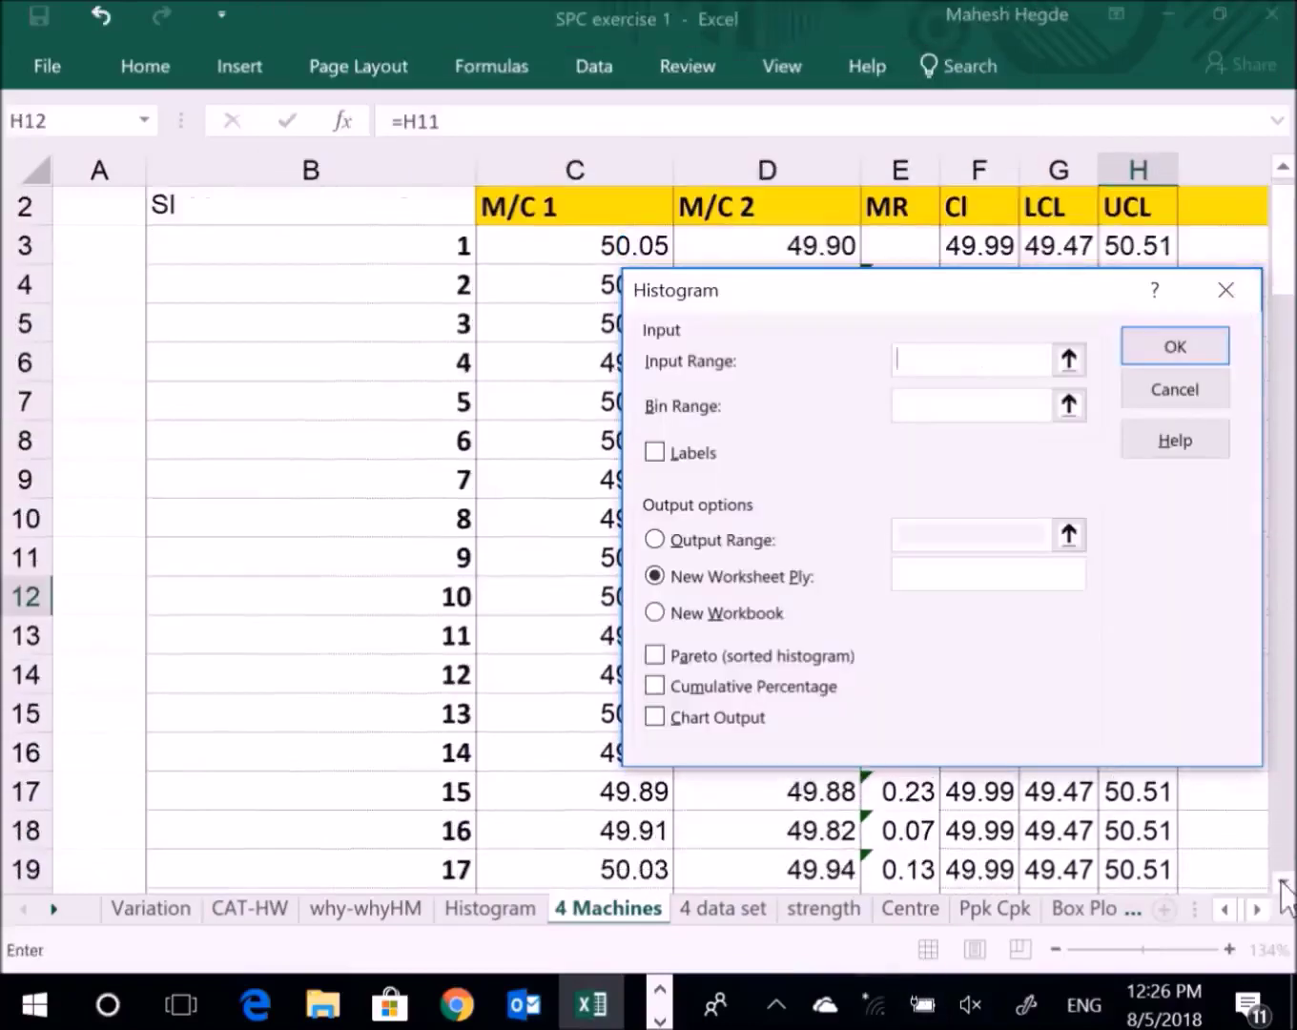
{"action": "left_click", "coordinate": [809, 247]}
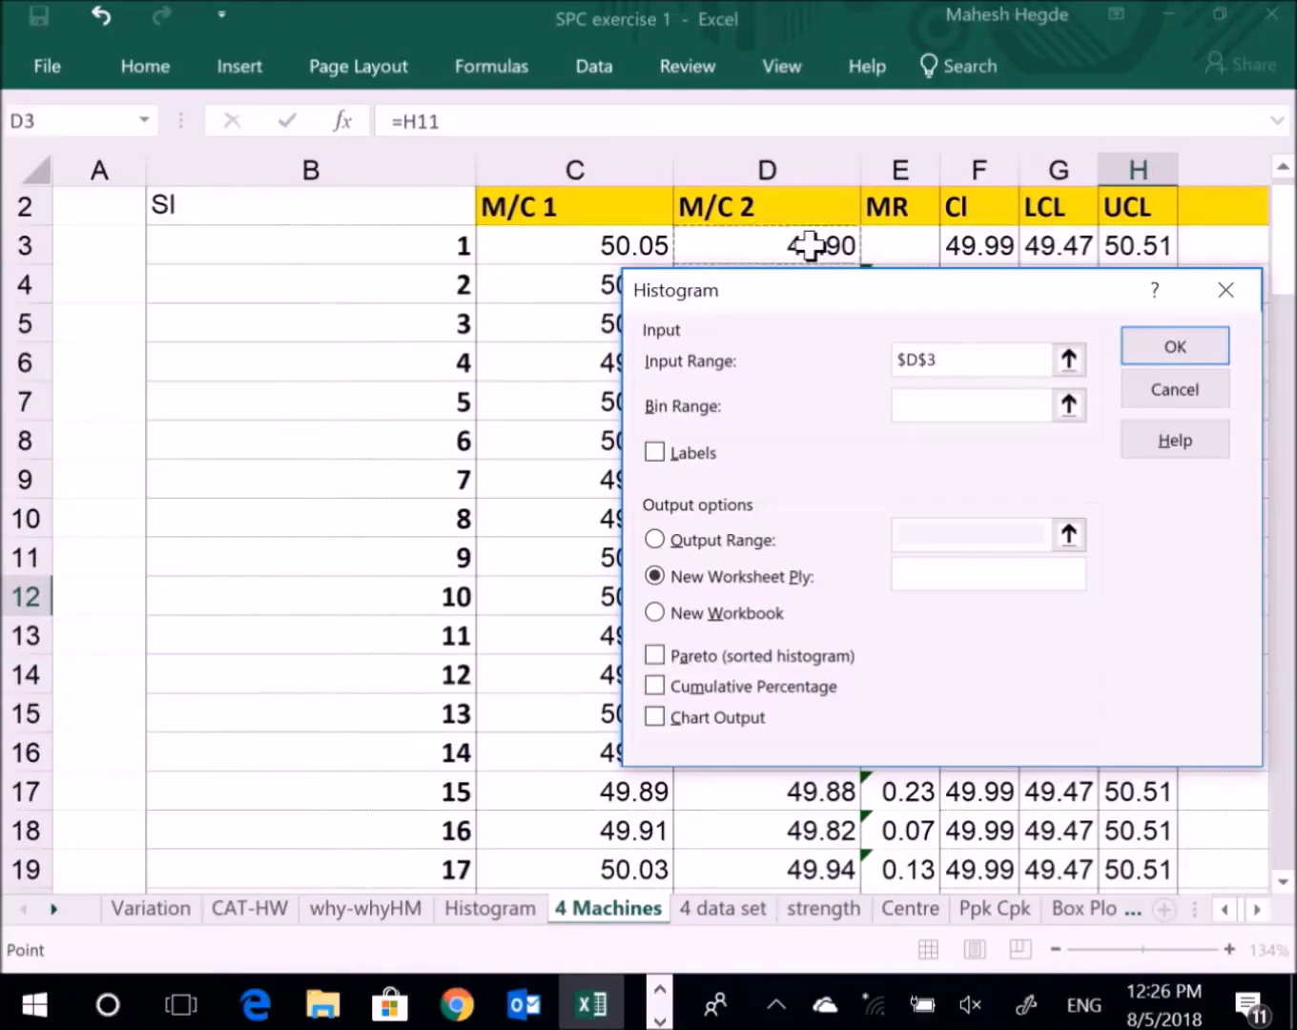
{"action": "key", "text": "ctrl+shift+Down"}
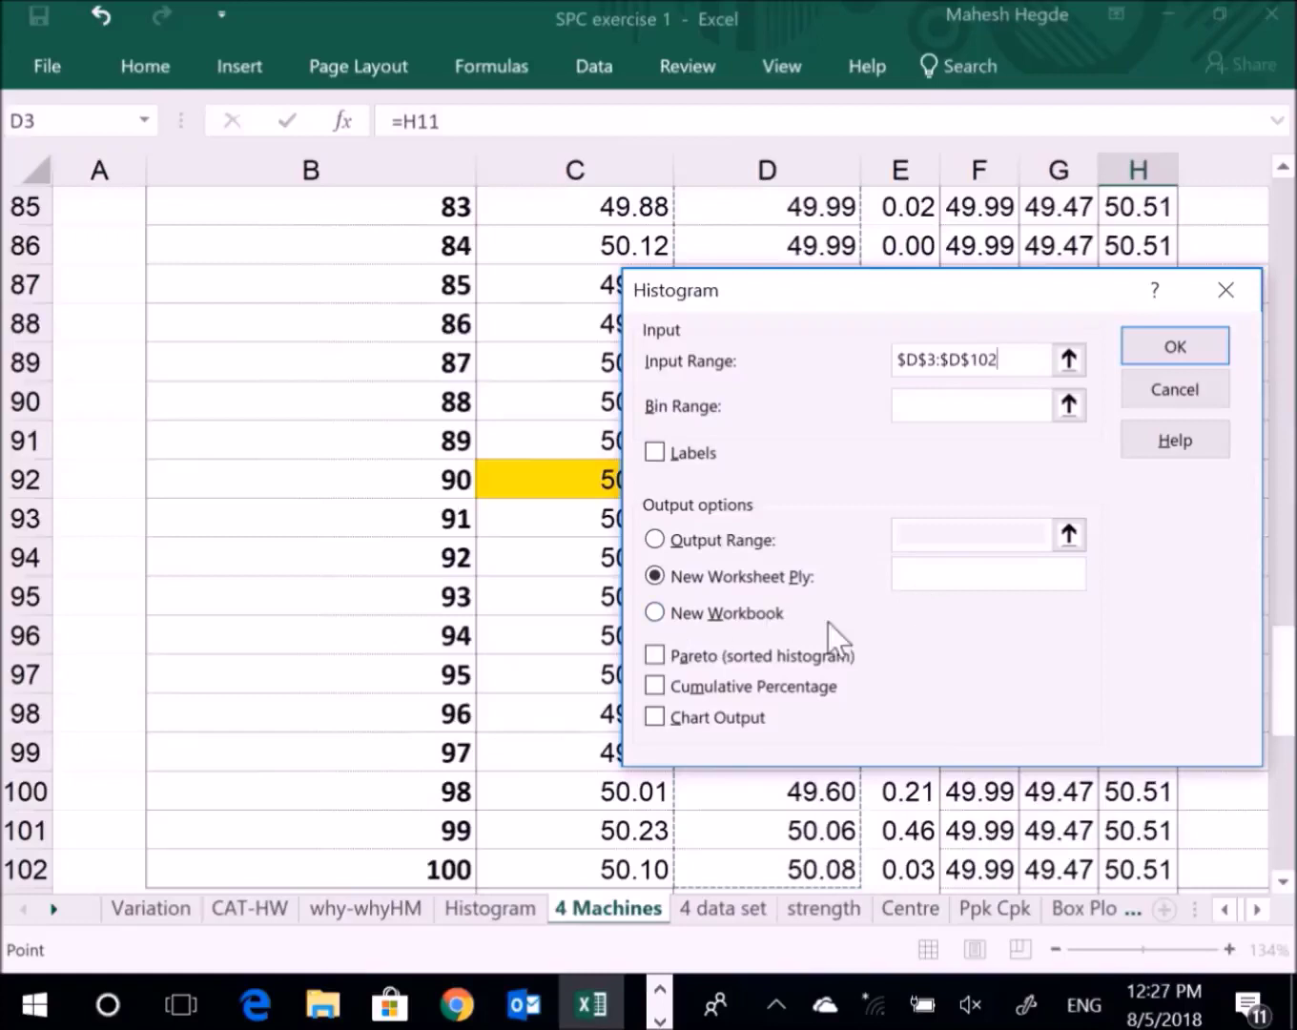
{"action": "left_click", "coordinate": [655, 718]}
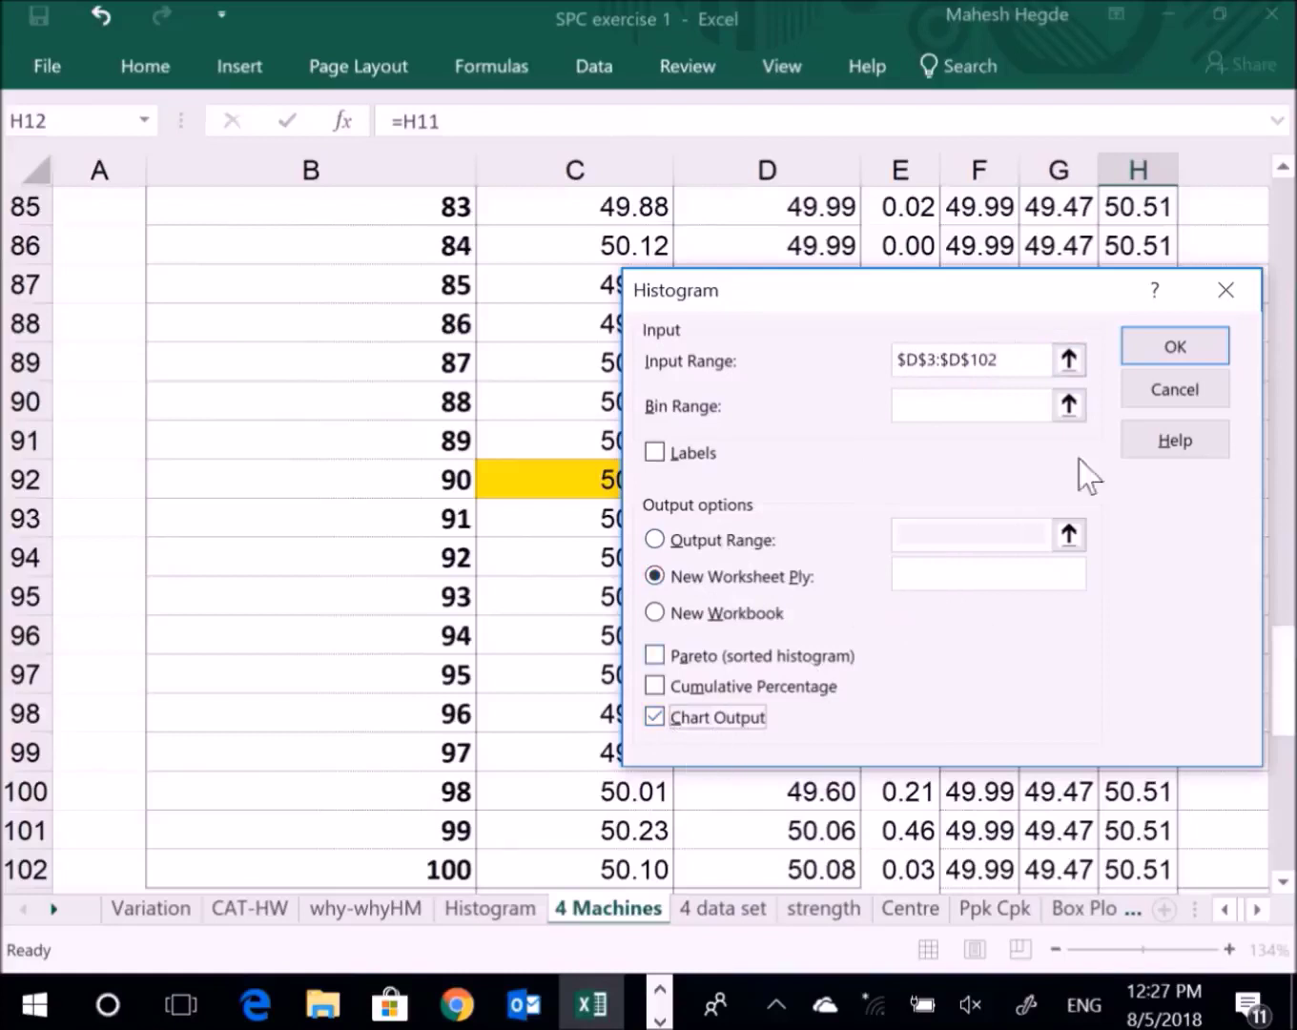
{"action": "left_click", "coordinate": [1160, 350]}
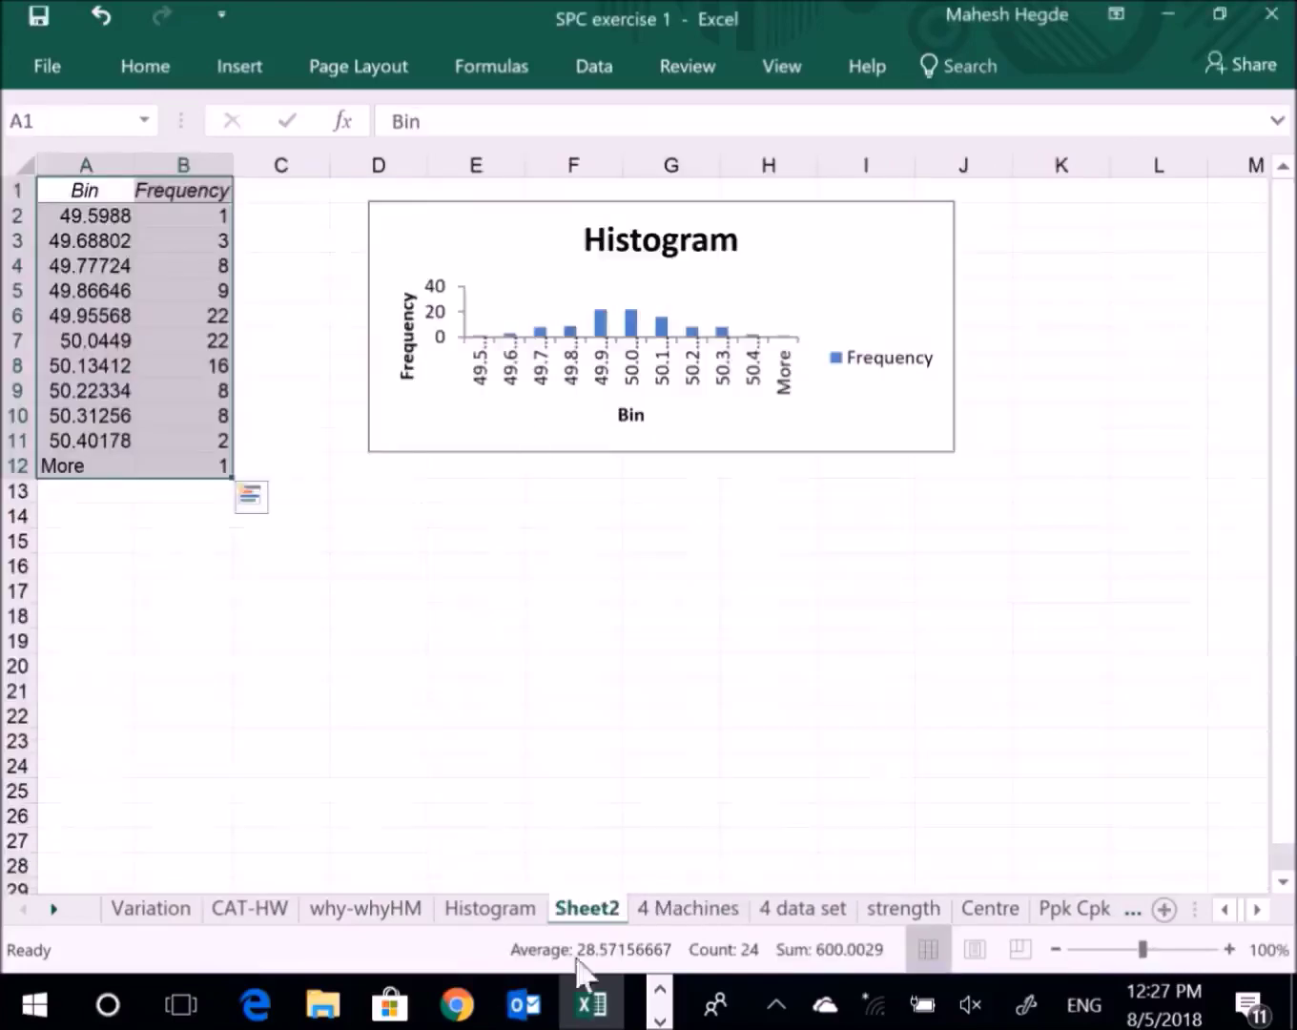
Make the histogram chart taller and delete its Frequency legend.
{"action": "left_click", "coordinate": [889, 430]}
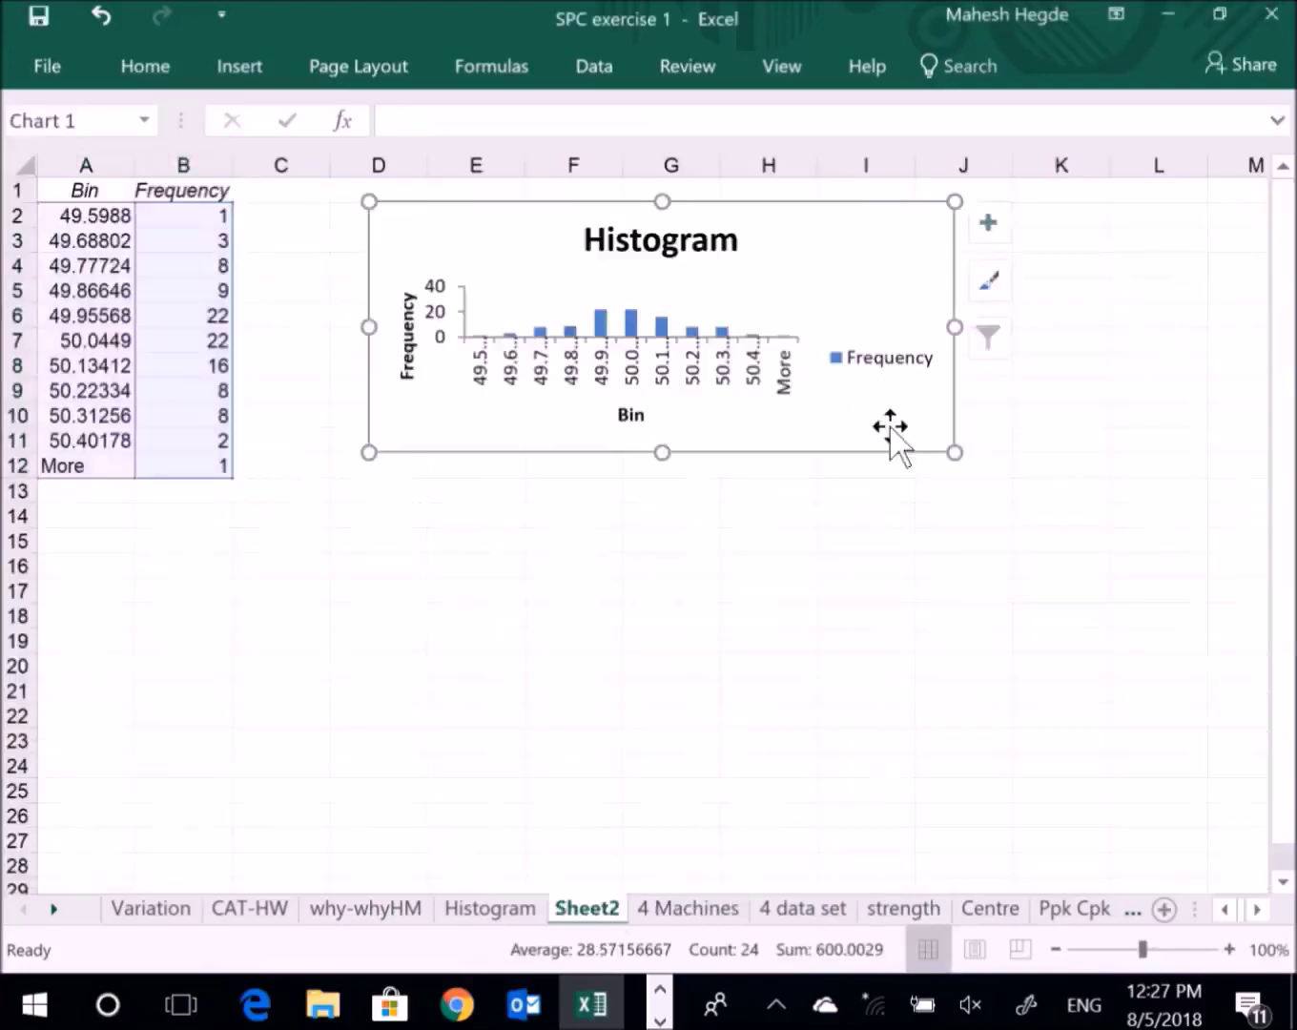
{"action": "left_click_drag", "start_coordinate": [660, 454], "coordinate": [661, 571]}
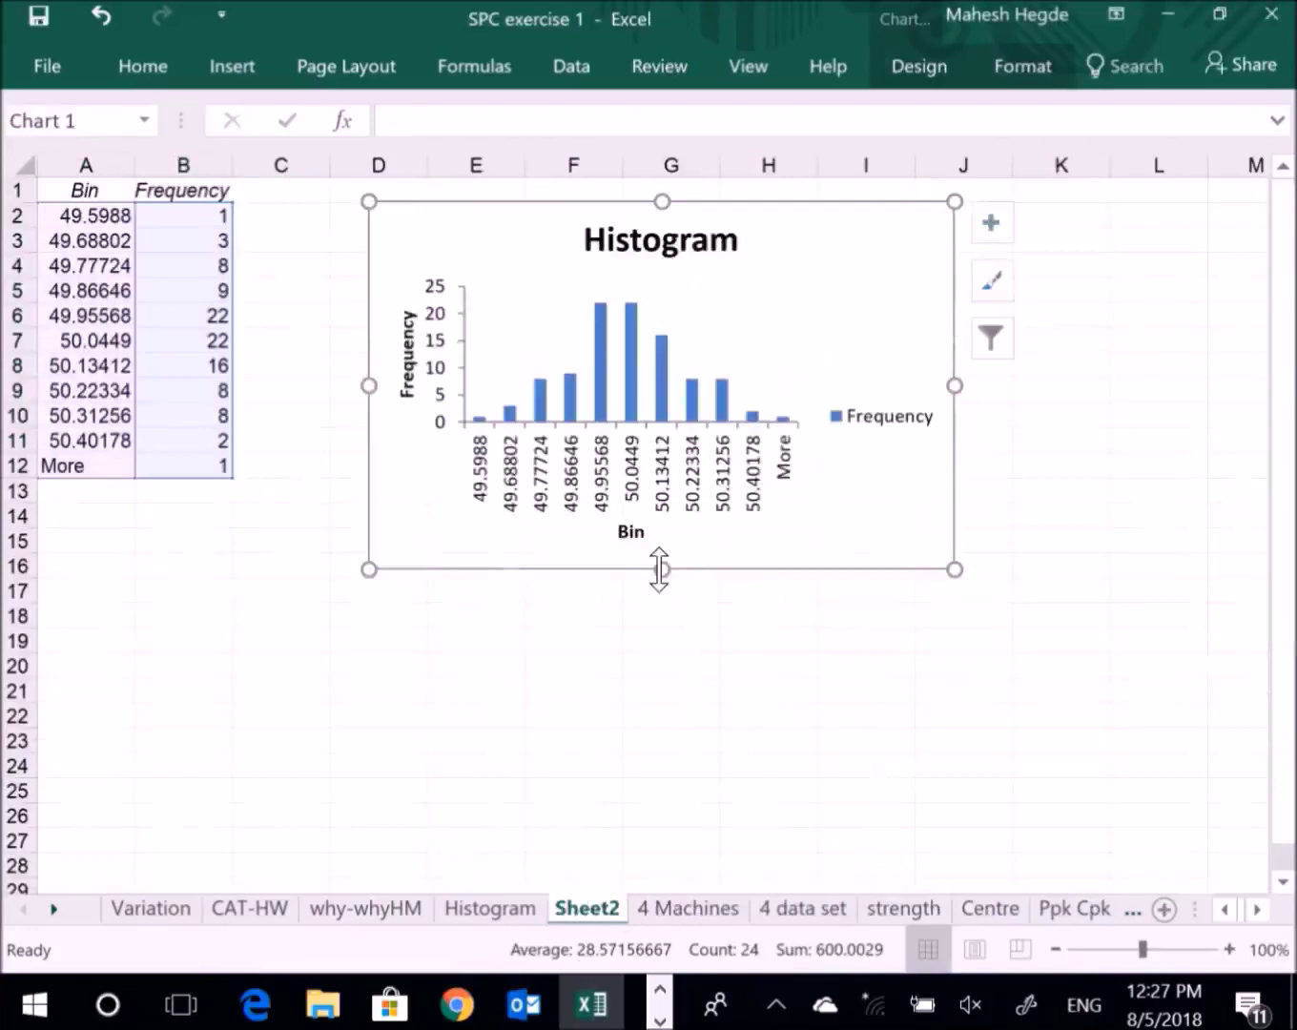
{"action": "left_click", "coordinate": [830, 427]}
{"action": "key", "text": "Delete"}
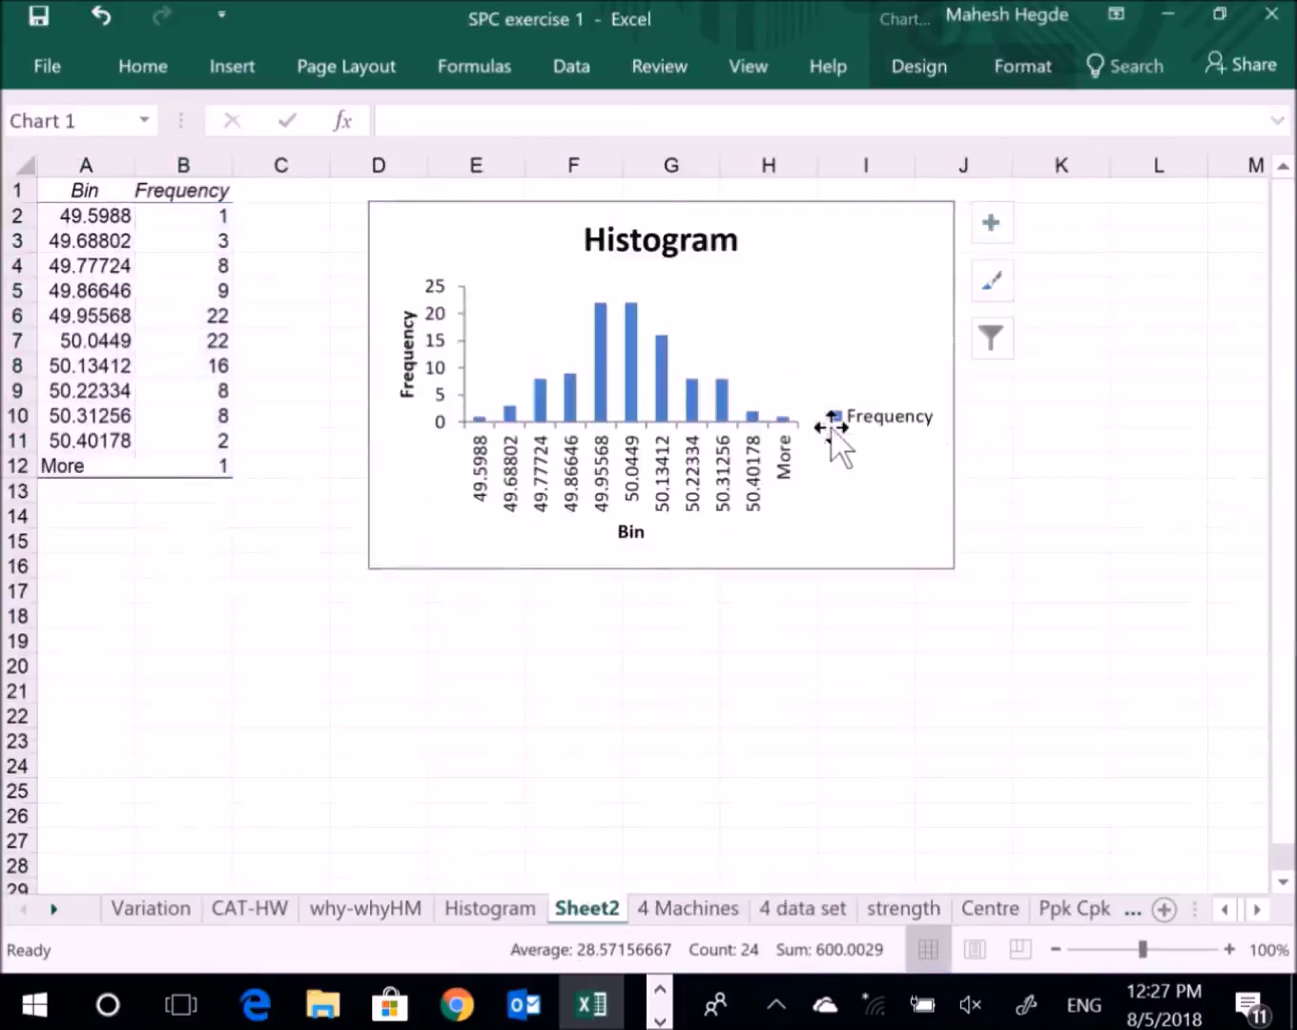
{"action": "left_click", "coordinate": [669, 693]}
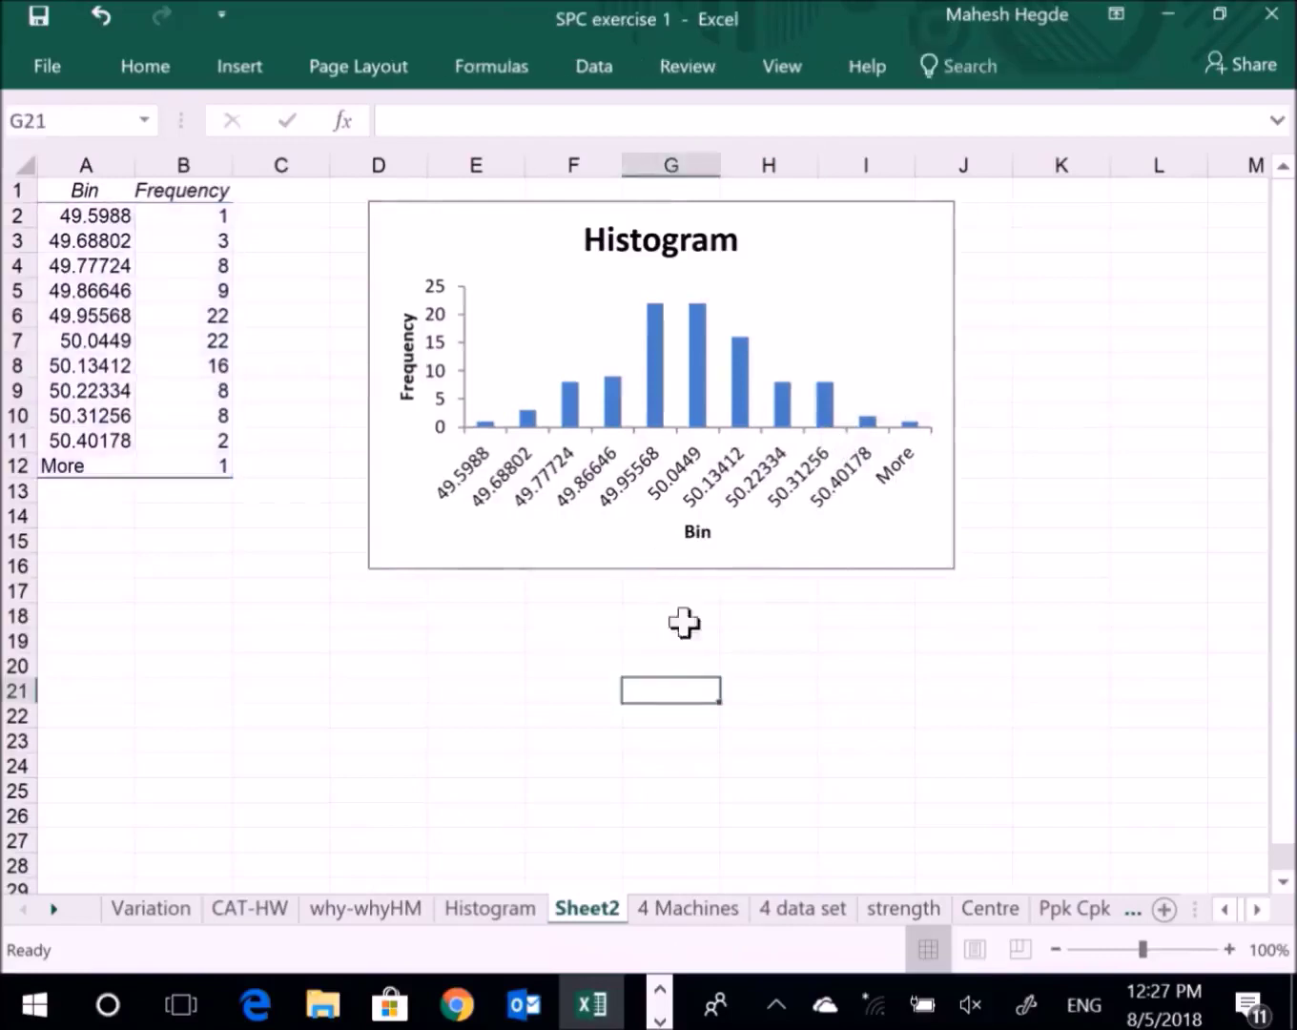
Reduce the bin values in A2:A11 to two decimals (49.60 to 50.40).
{"action": "left_click", "coordinate": [66, 213]}
{"action": "key", "text": "shift+Down"}
{"action": "key", "text": "shift+Down"}
{"action": "key", "text": "shift+Down"}
{"action": "key", "text": "shift+Down"}
{"action": "key", "text": "shift+Down"}
{"action": "key", "text": "shift+Down"}
{"action": "key", "text": "shift+Down"}
{"action": "key", "text": "shift+Down"}
{"action": "key", "text": "shift+Down"}
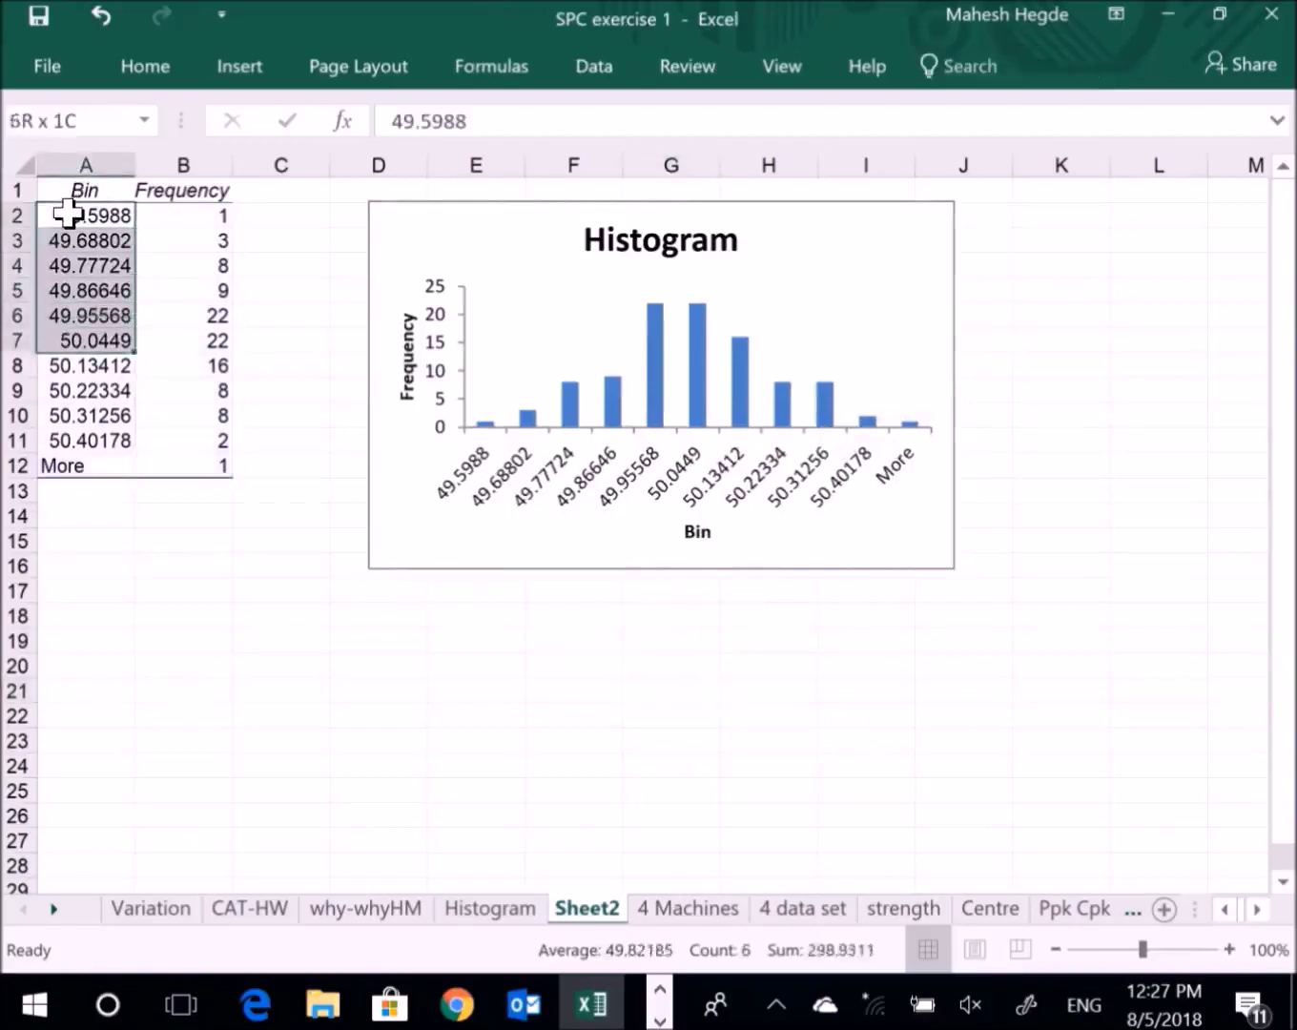
{"action": "left_click", "coordinate": [148, 69]}
{"action": "left_click", "coordinate": [678, 196]}
{"action": "left_click", "coordinate": [677, 196]}
{"action": "left_click", "coordinate": [678, 196]}
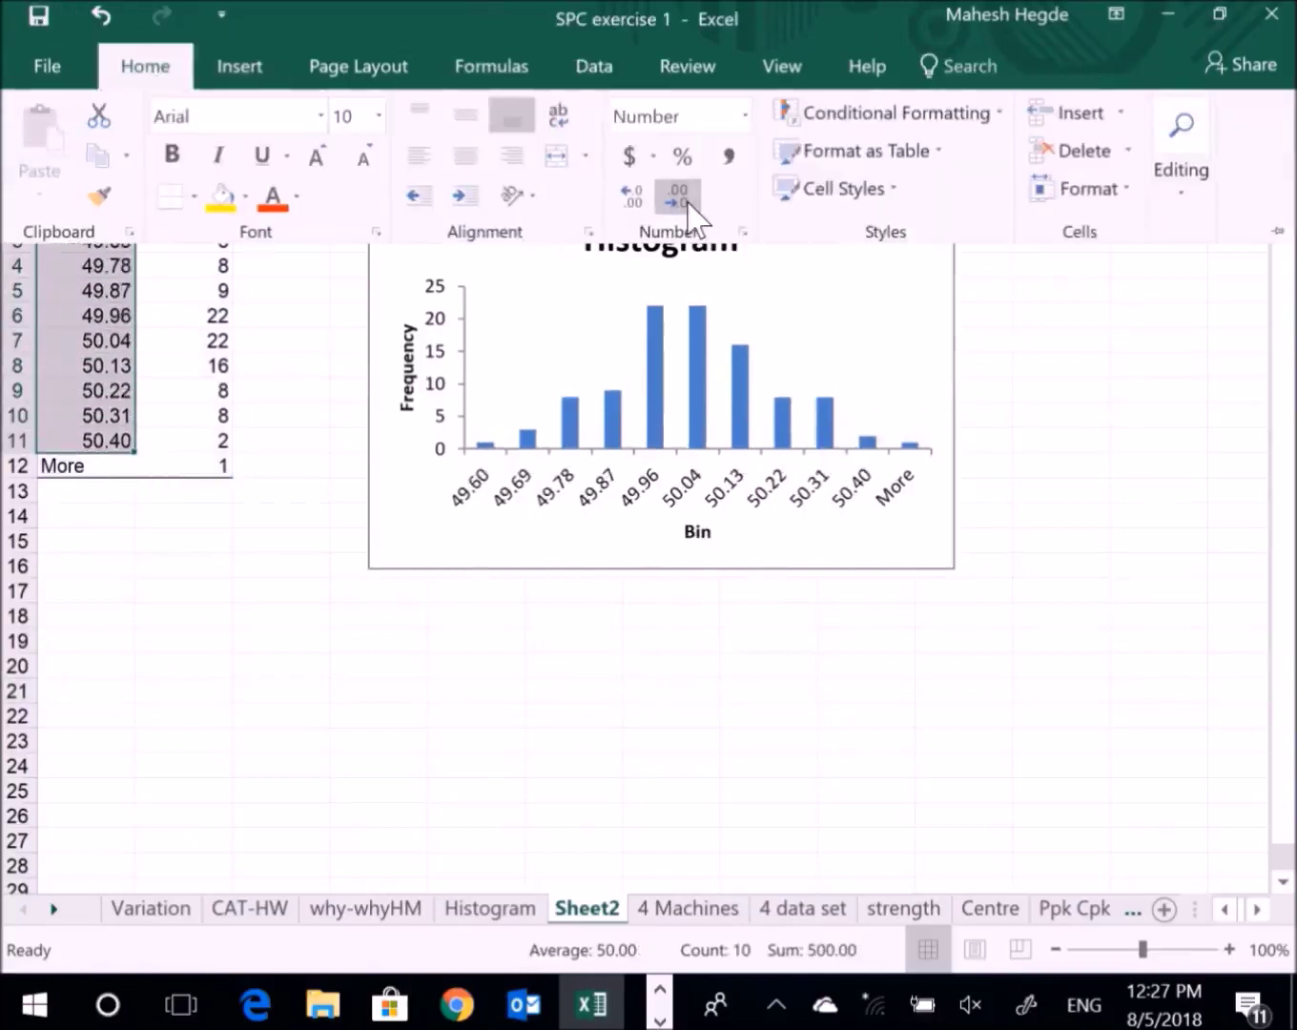
{"action": "left_click", "coordinate": [702, 423]}
Select the Frequency bar series and bring up its Format Data Series options.
{"action": "double_click", "coordinate": [702, 434]}
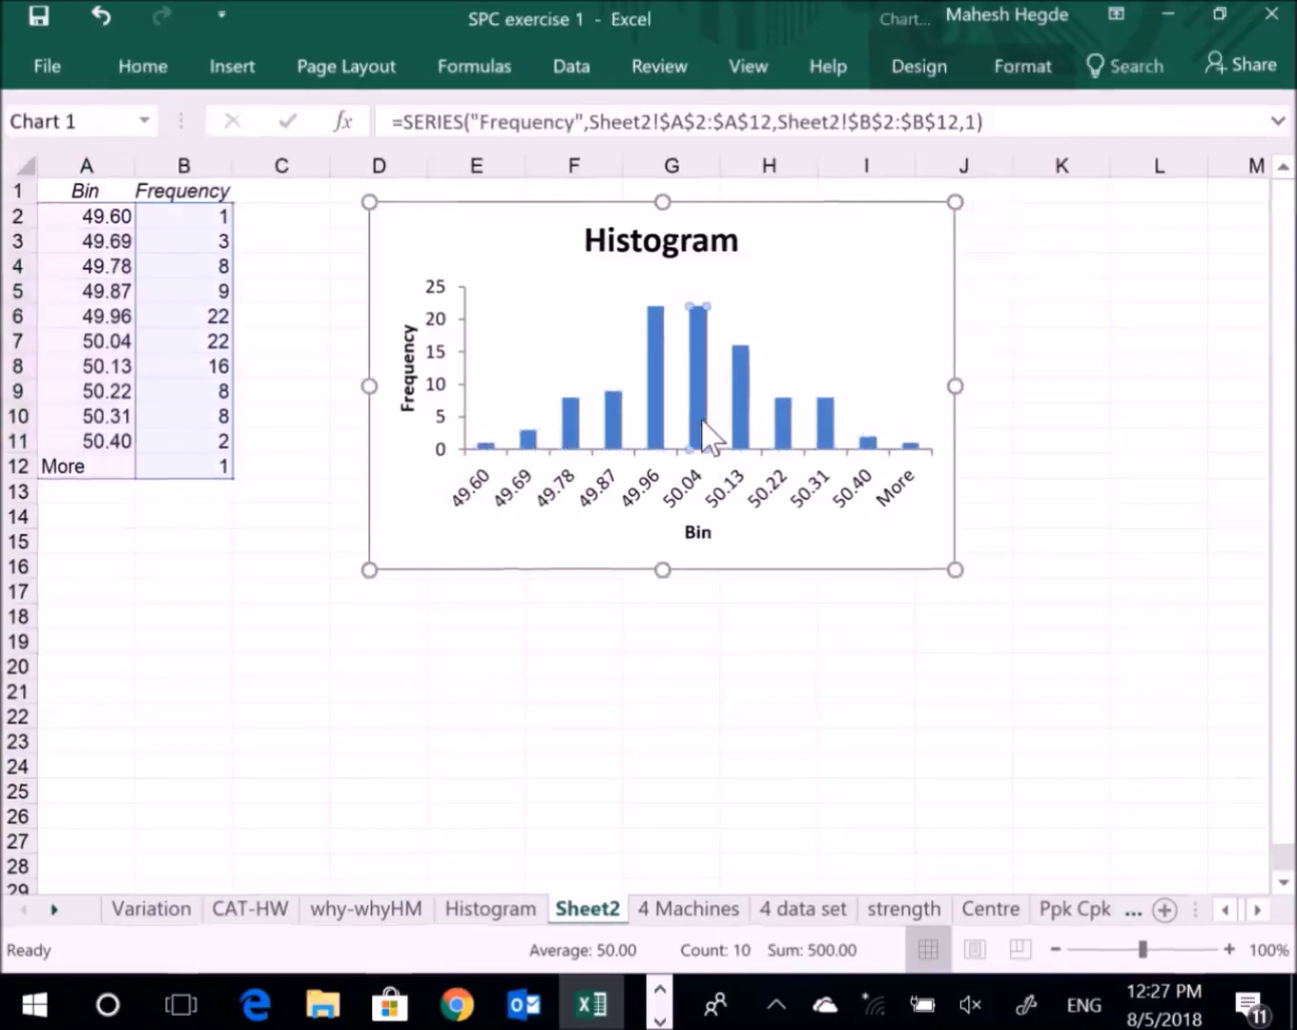
{"action": "left_click", "coordinate": [677, 720]}
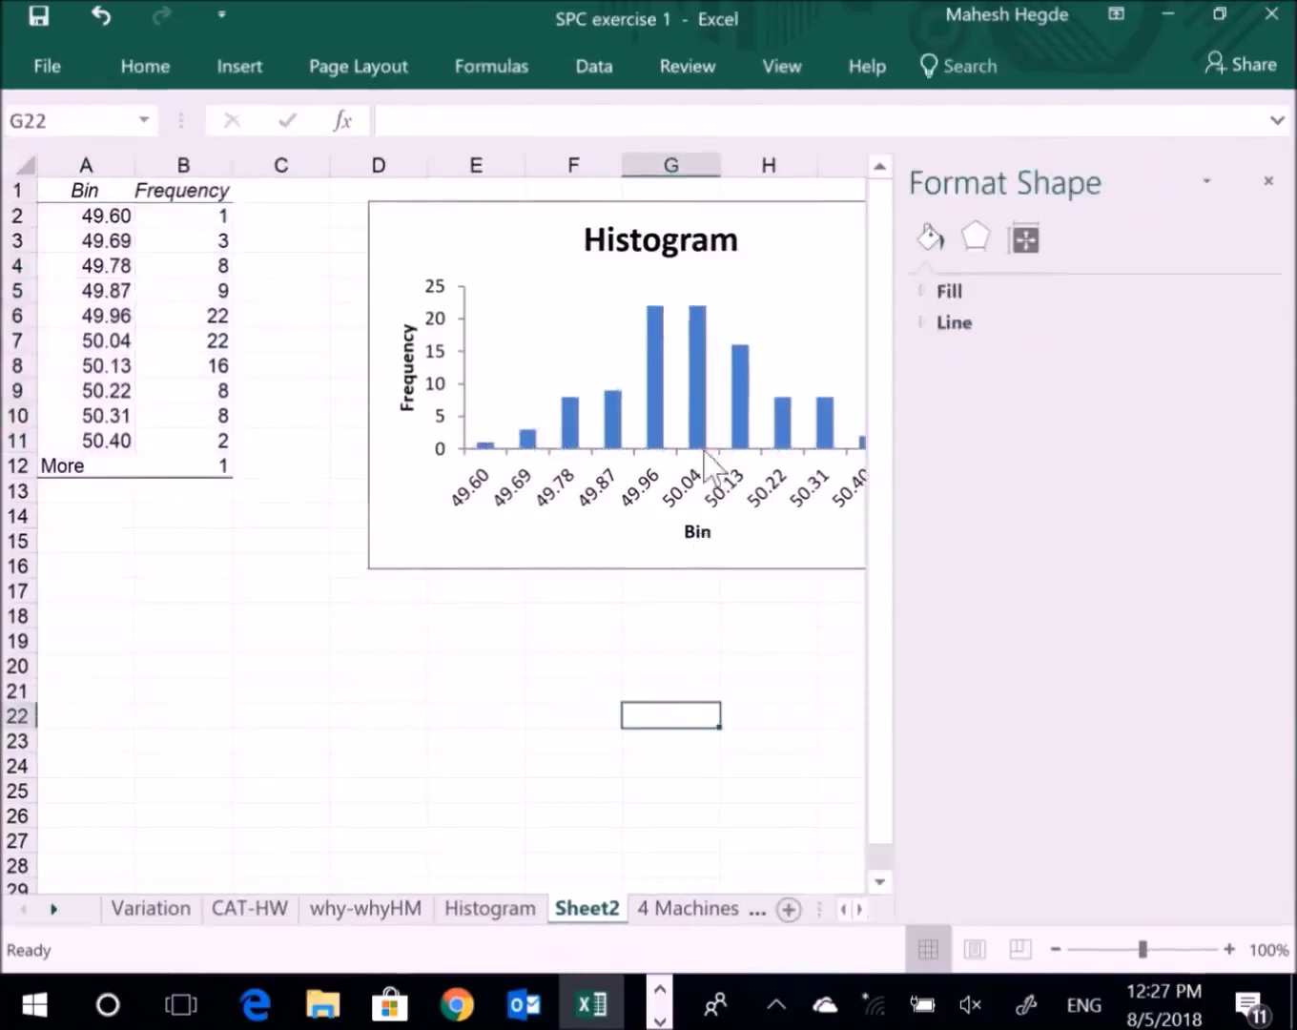
{"action": "left_click", "coordinate": [710, 377]}
{"action": "key", "text": "Escape"}
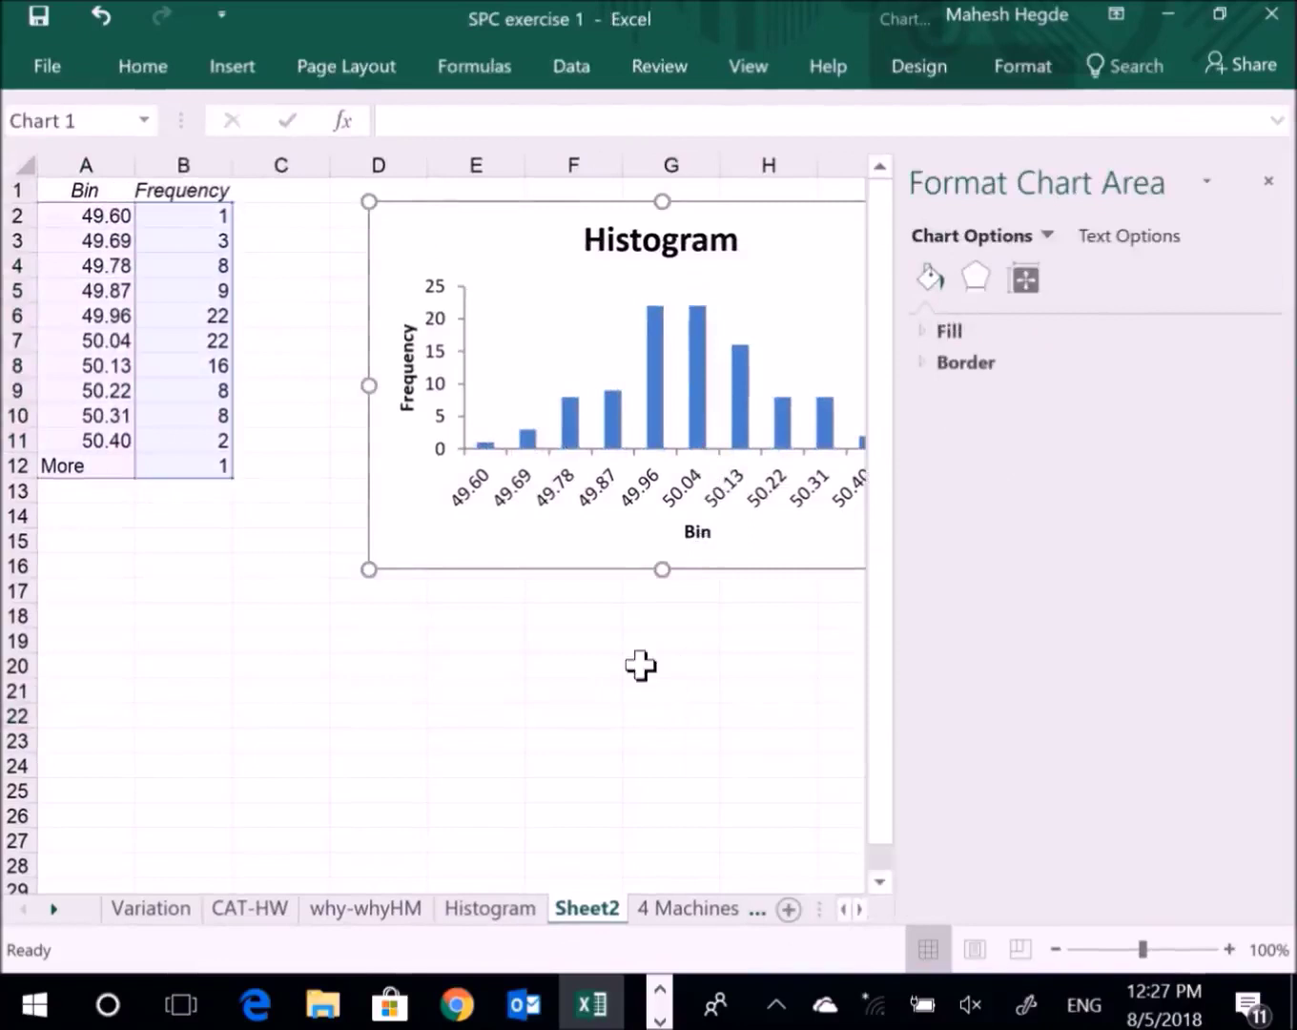
{"action": "left_click", "coordinate": [641, 665]}
{"action": "left_click", "coordinate": [700, 437]}
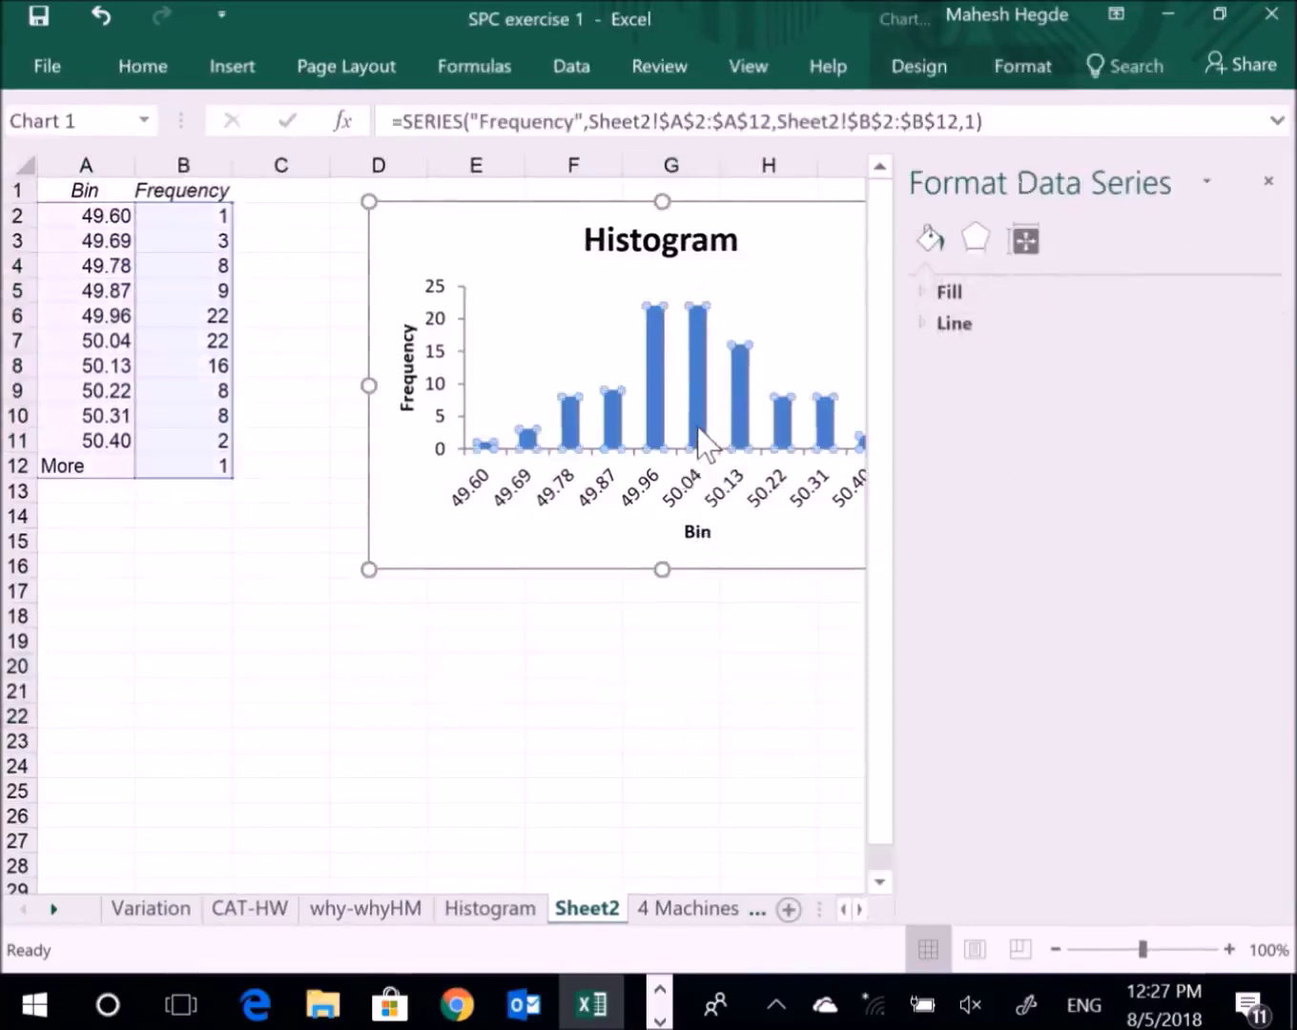
{"action": "right_click", "coordinate": [704, 441]}
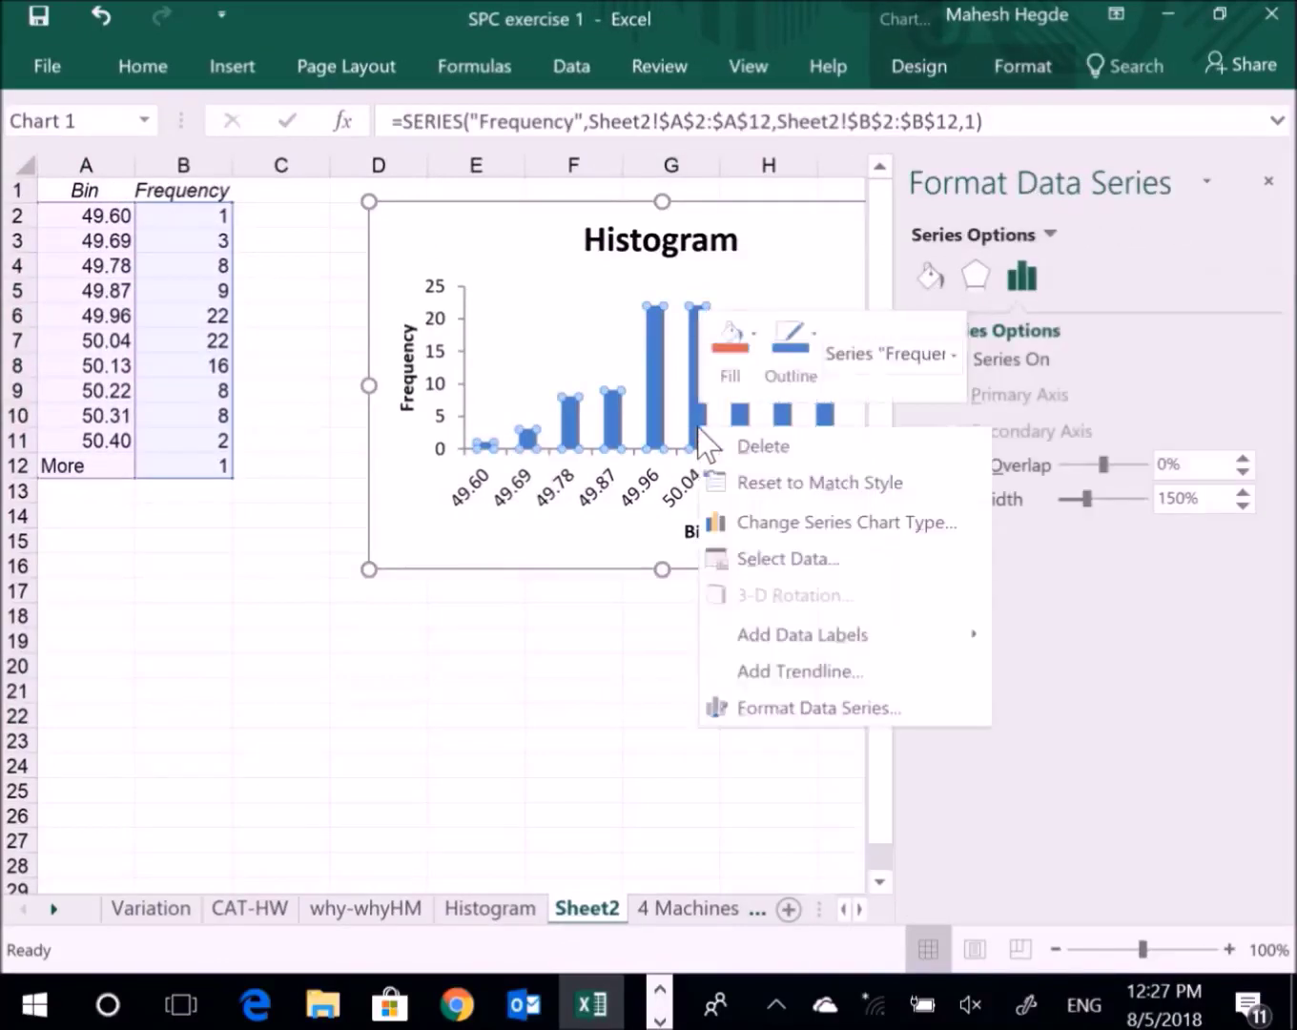
{"action": "left_click", "coordinate": [782, 707]}
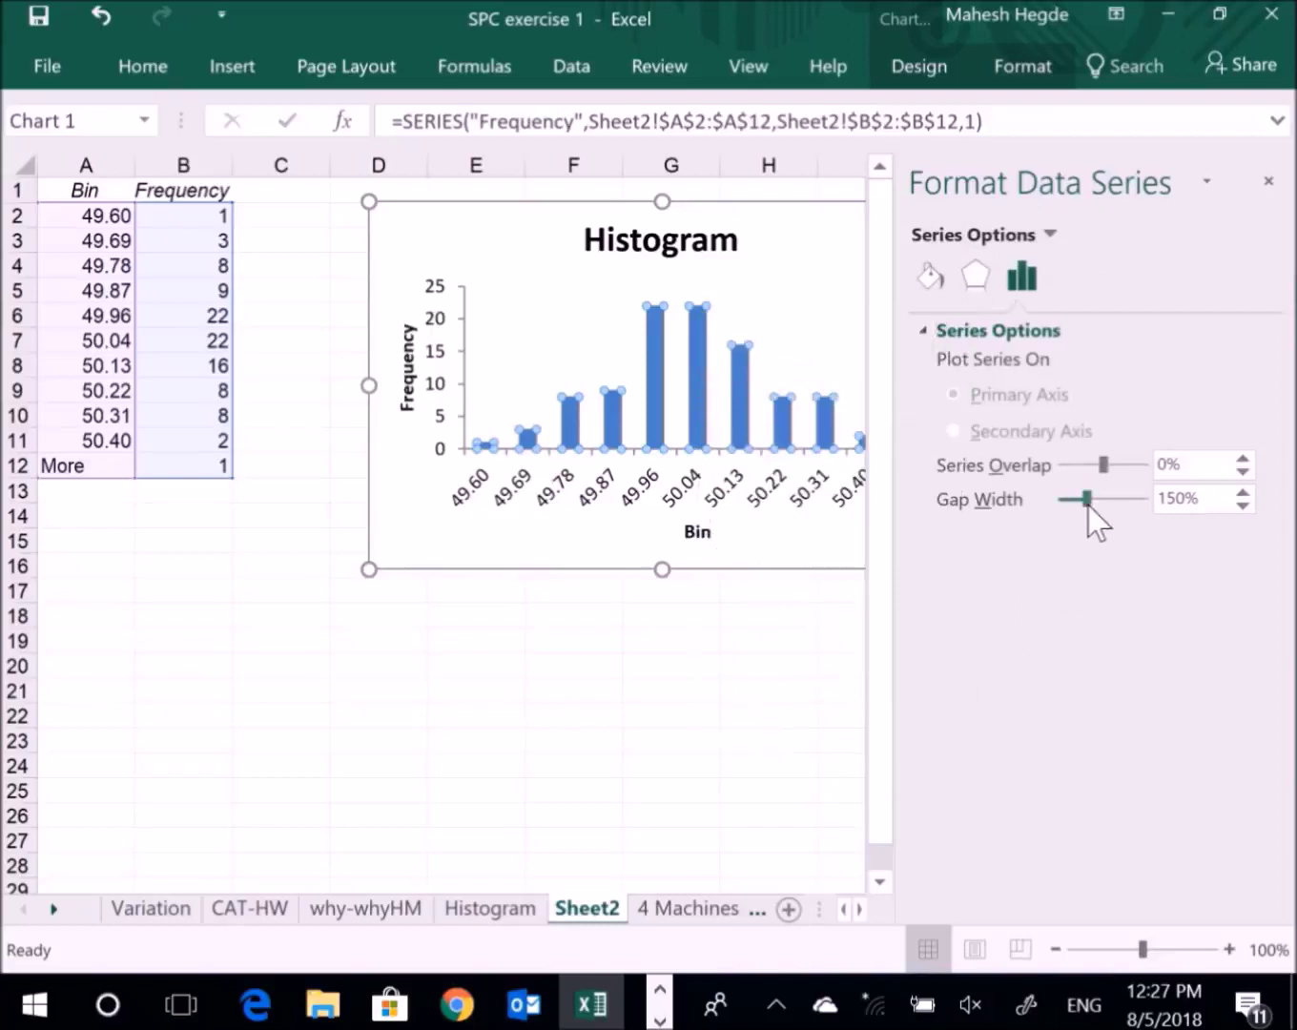
Lower the series gap width to 0% so the columns touch.
{"action": "left_click_drag", "start_coordinate": [1090, 502], "coordinate": [1057, 505]}
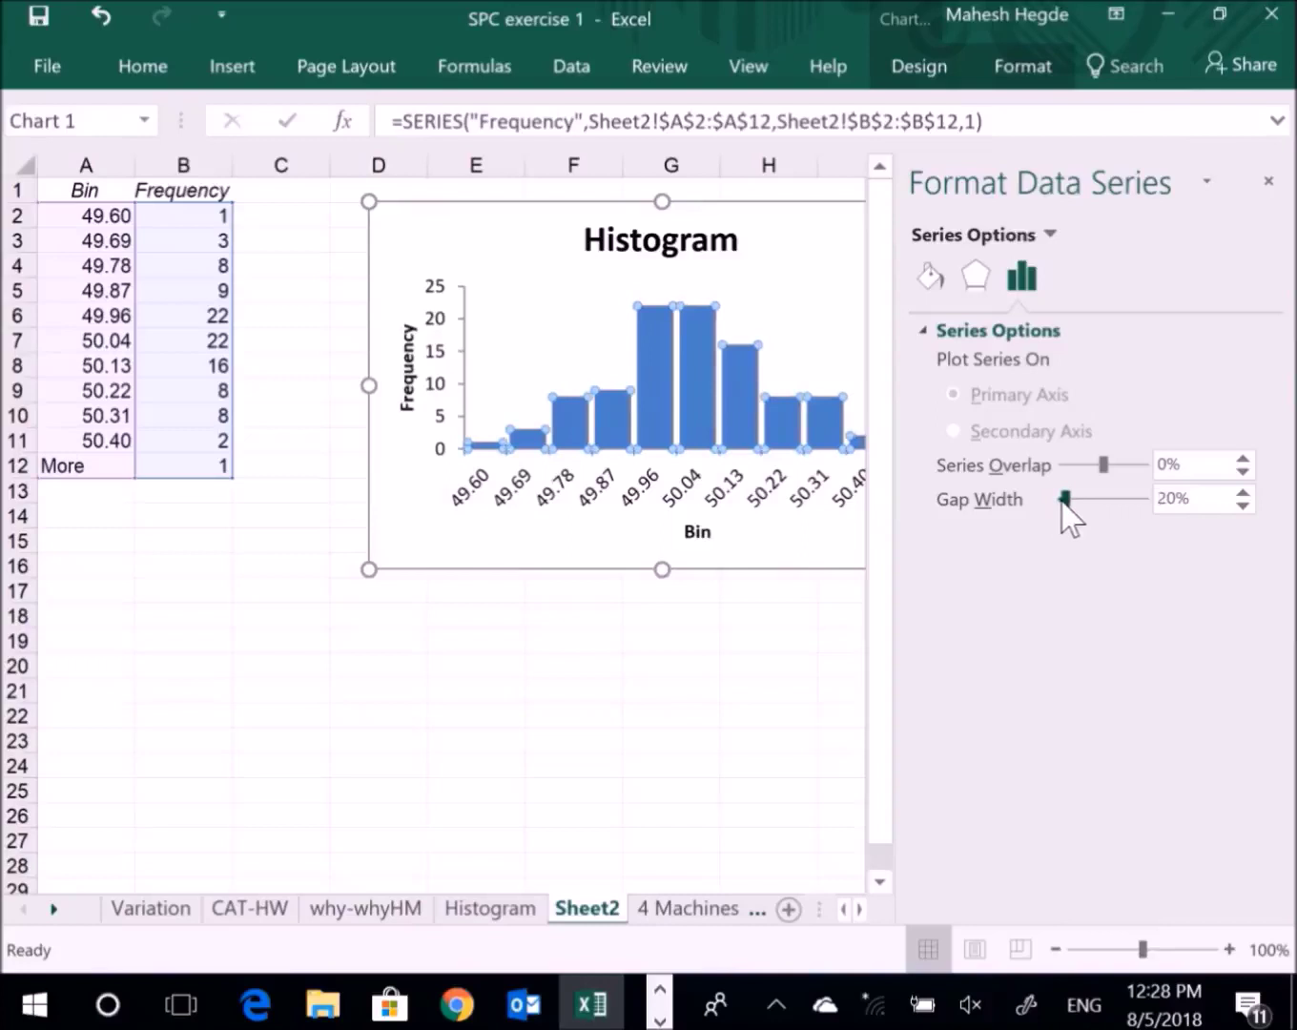
{"action": "left_click", "coordinate": [1243, 506]}
{"action": "left_click", "coordinate": [1243, 507]}
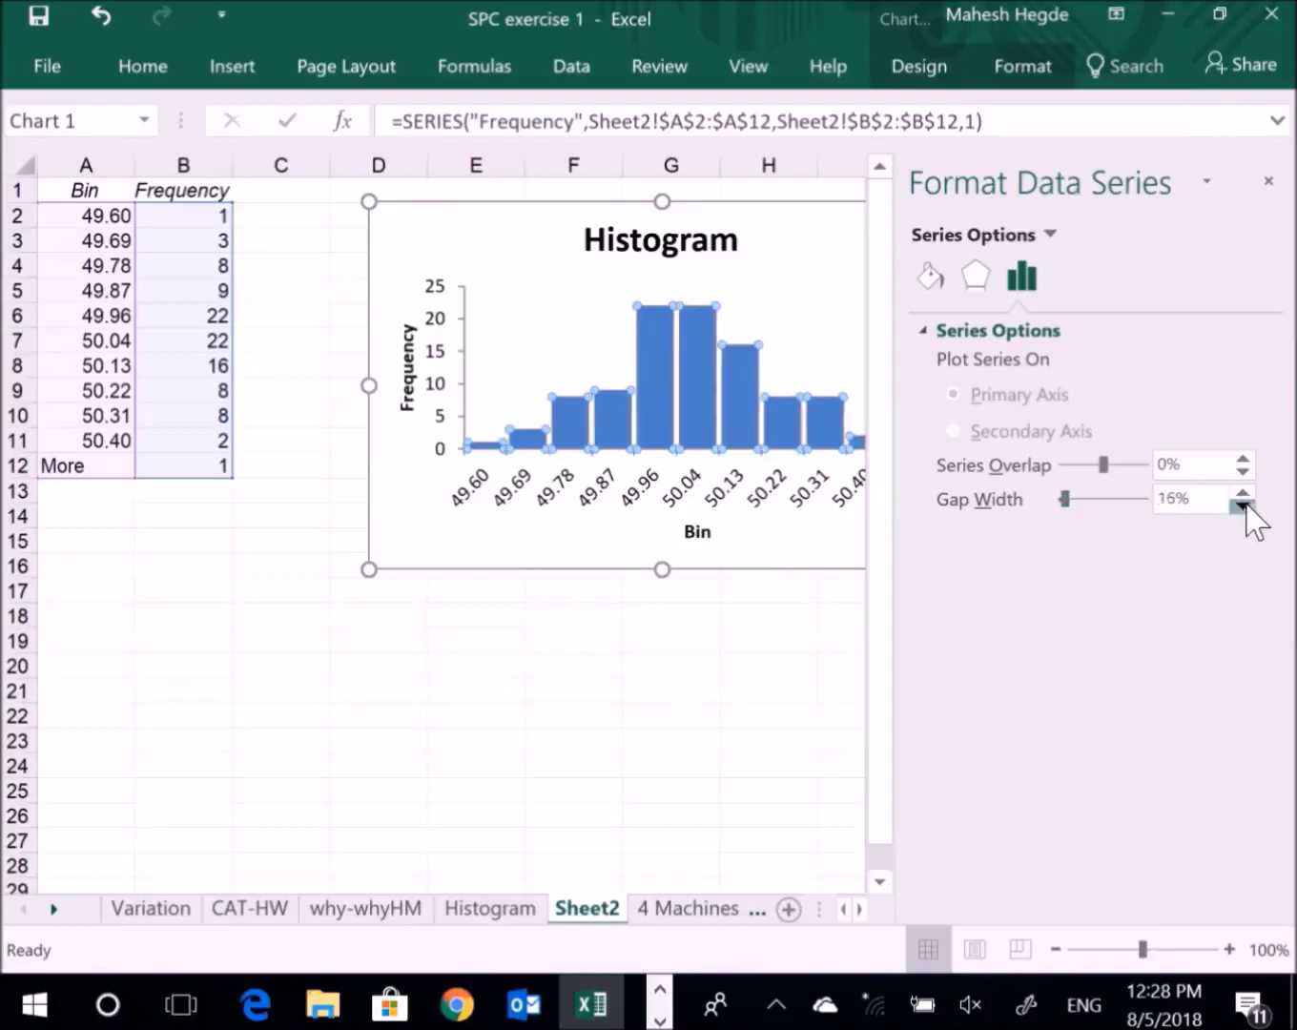
{"action": "left_click", "coordinate": [1242, 507]}
{"action": "left_click", "coordinate": [1242, 507]}
{"action": "left_click", "coordinate": [1243, 507]}
{"action": "left_click", "coordinate": [1242, 507]}
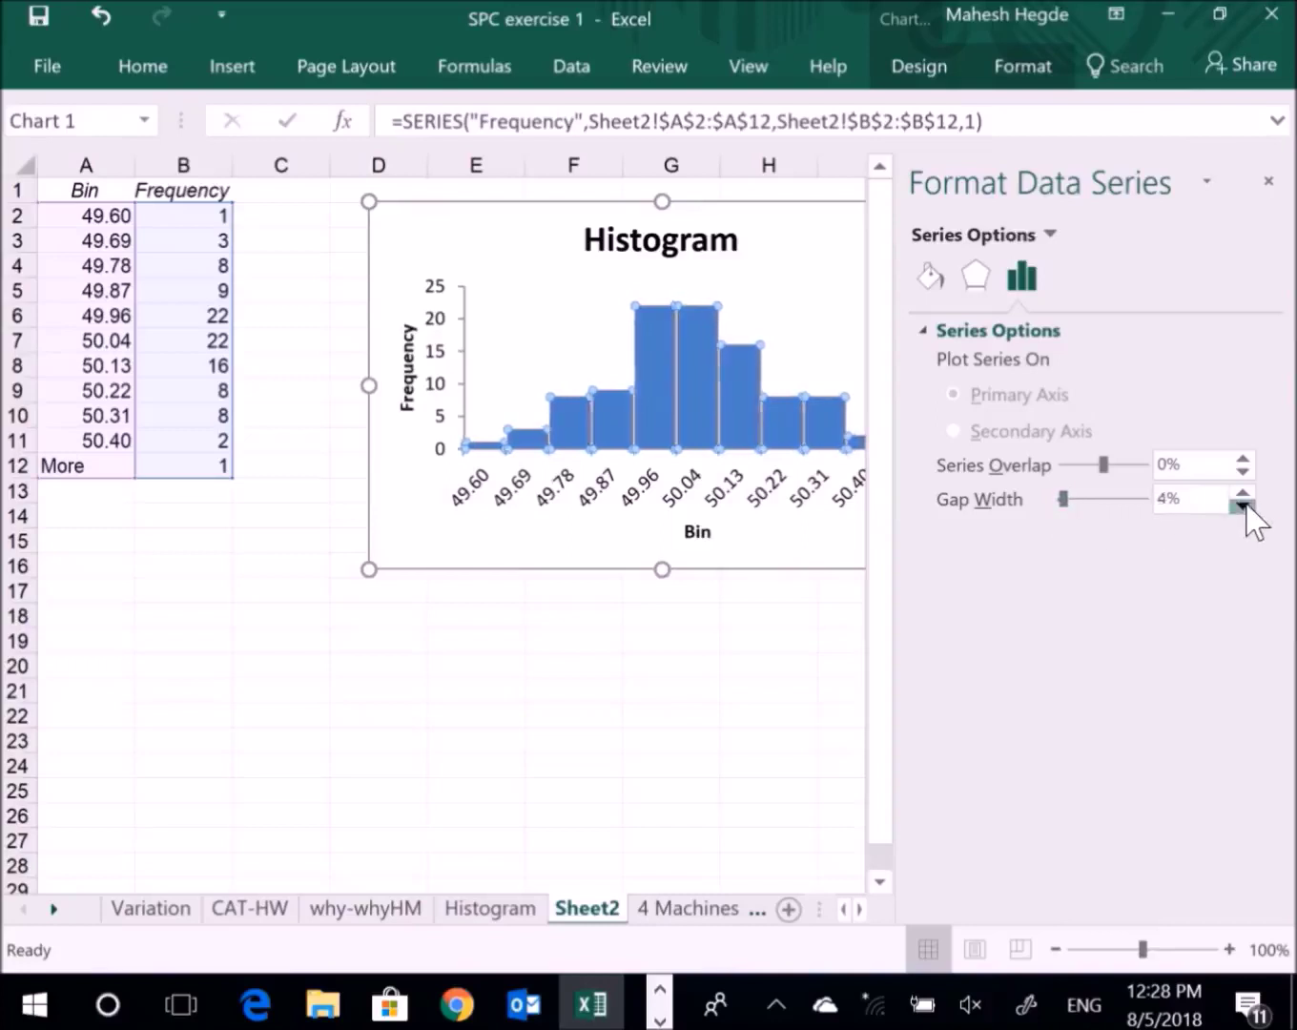
{"action": "left_click", "coordinate": [1243, 507]}
{"action": "left_click", "coordinate": [695, 375]}
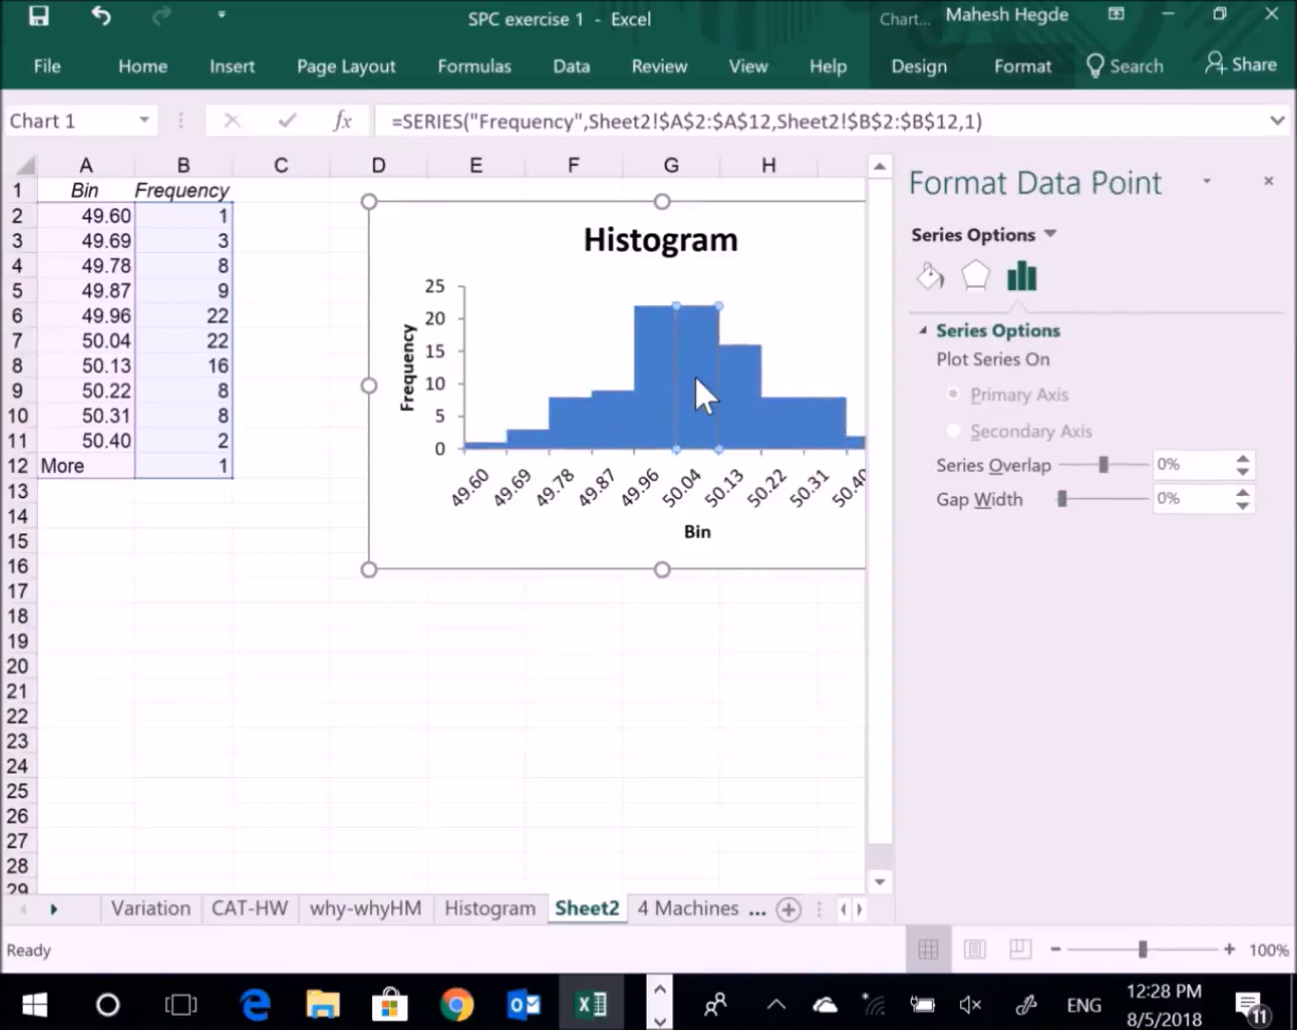
{"action": "left_click", "coordinate": [577, 705]}
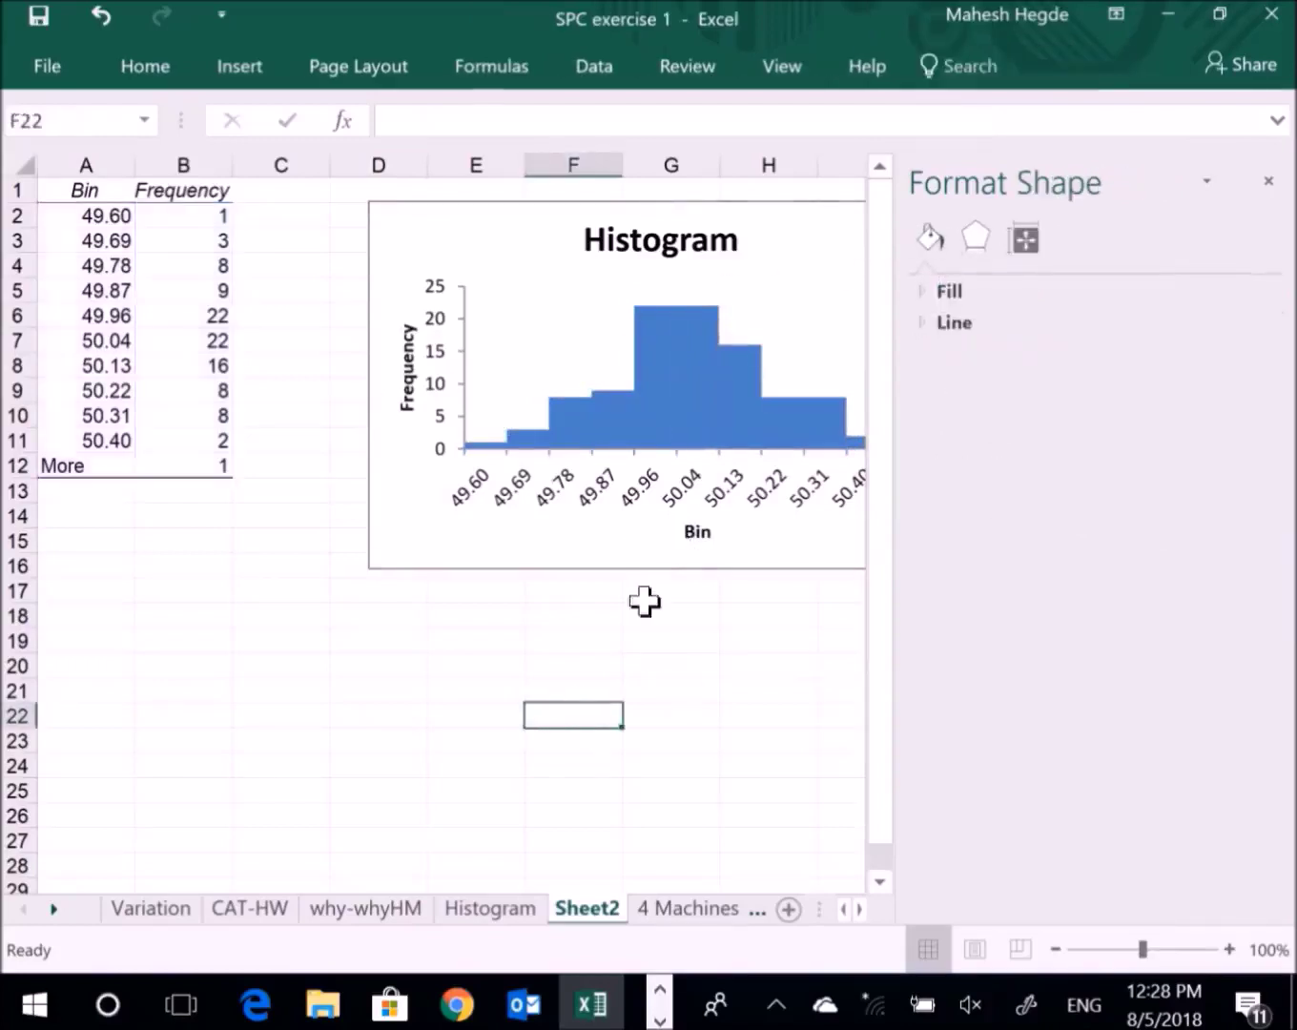
{"action": "left_click", "coordinate": [680, 387]}
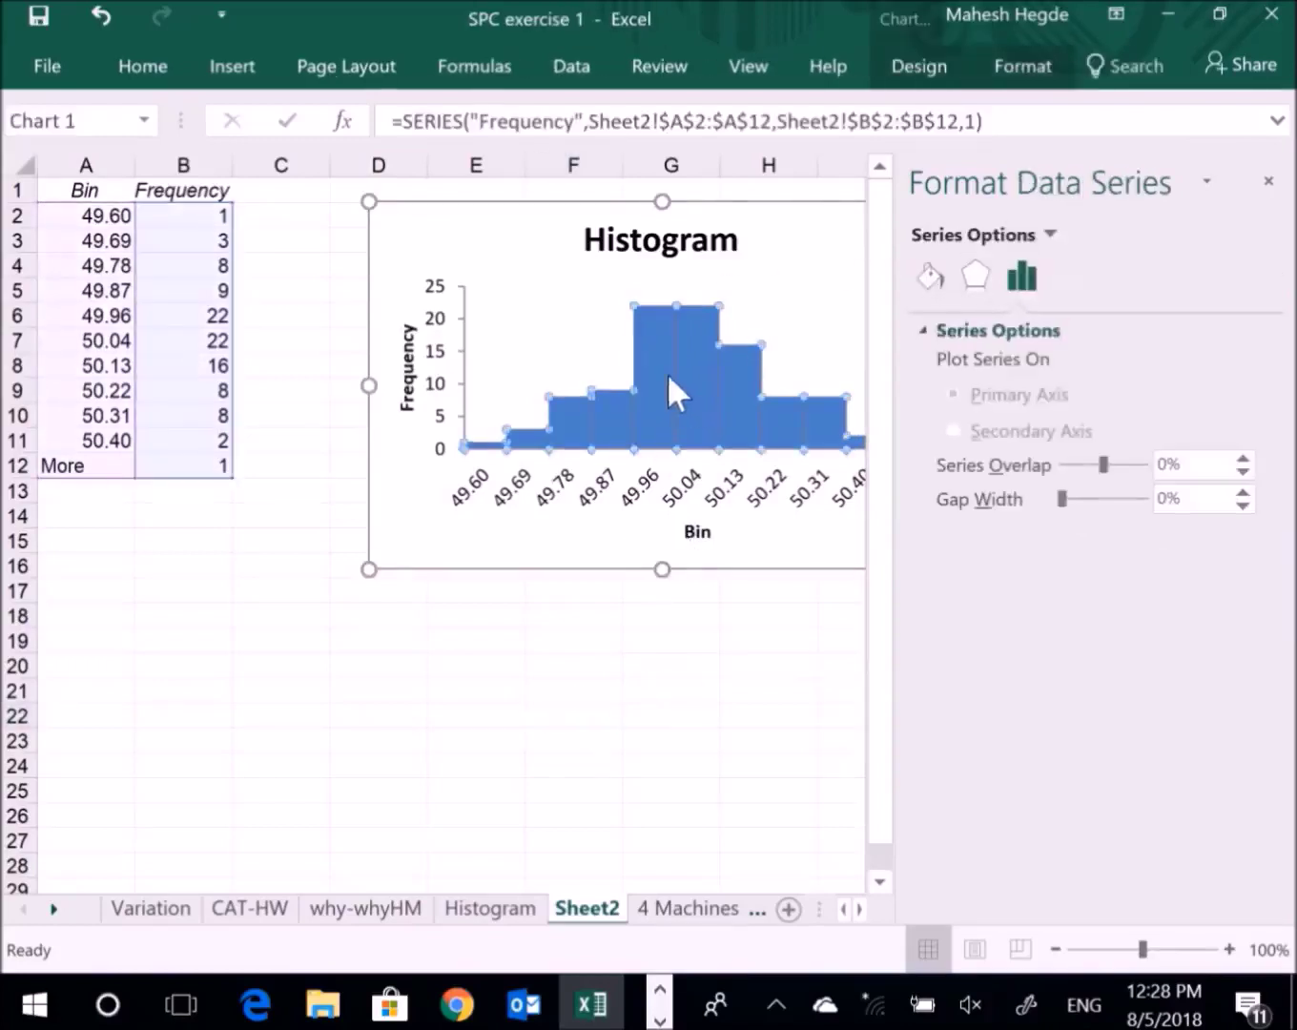
Give the bars a solid red border 1.25 pt wide.
{"action": "left_click", "coordinate": [931, 277]}
{"action": "left_click", "coordinate": [944, 363]}
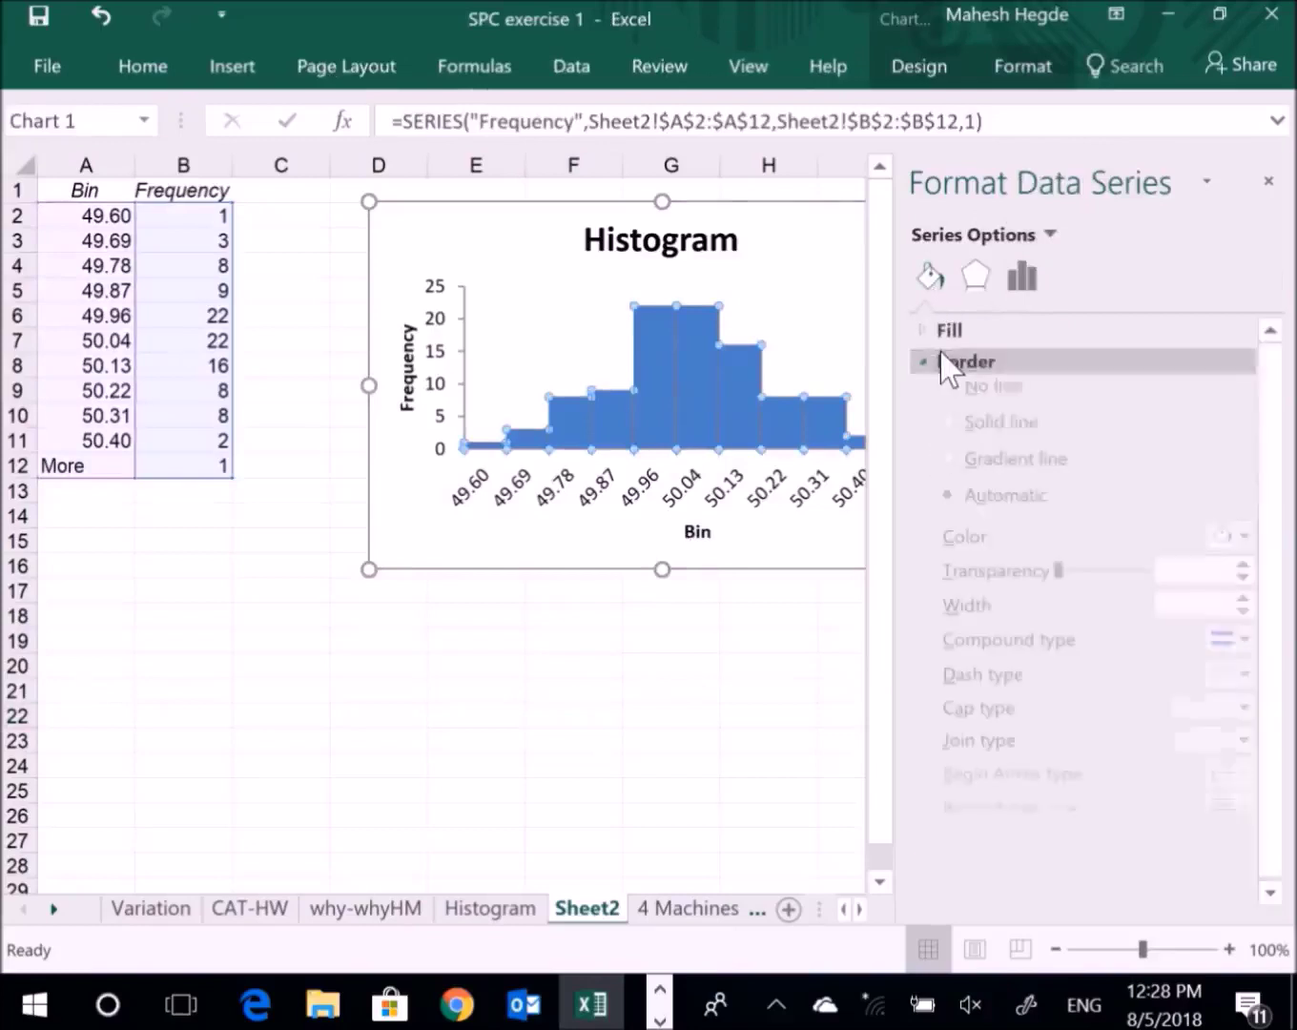
{"action": "left_click", "coordinate": [1000, 441]}
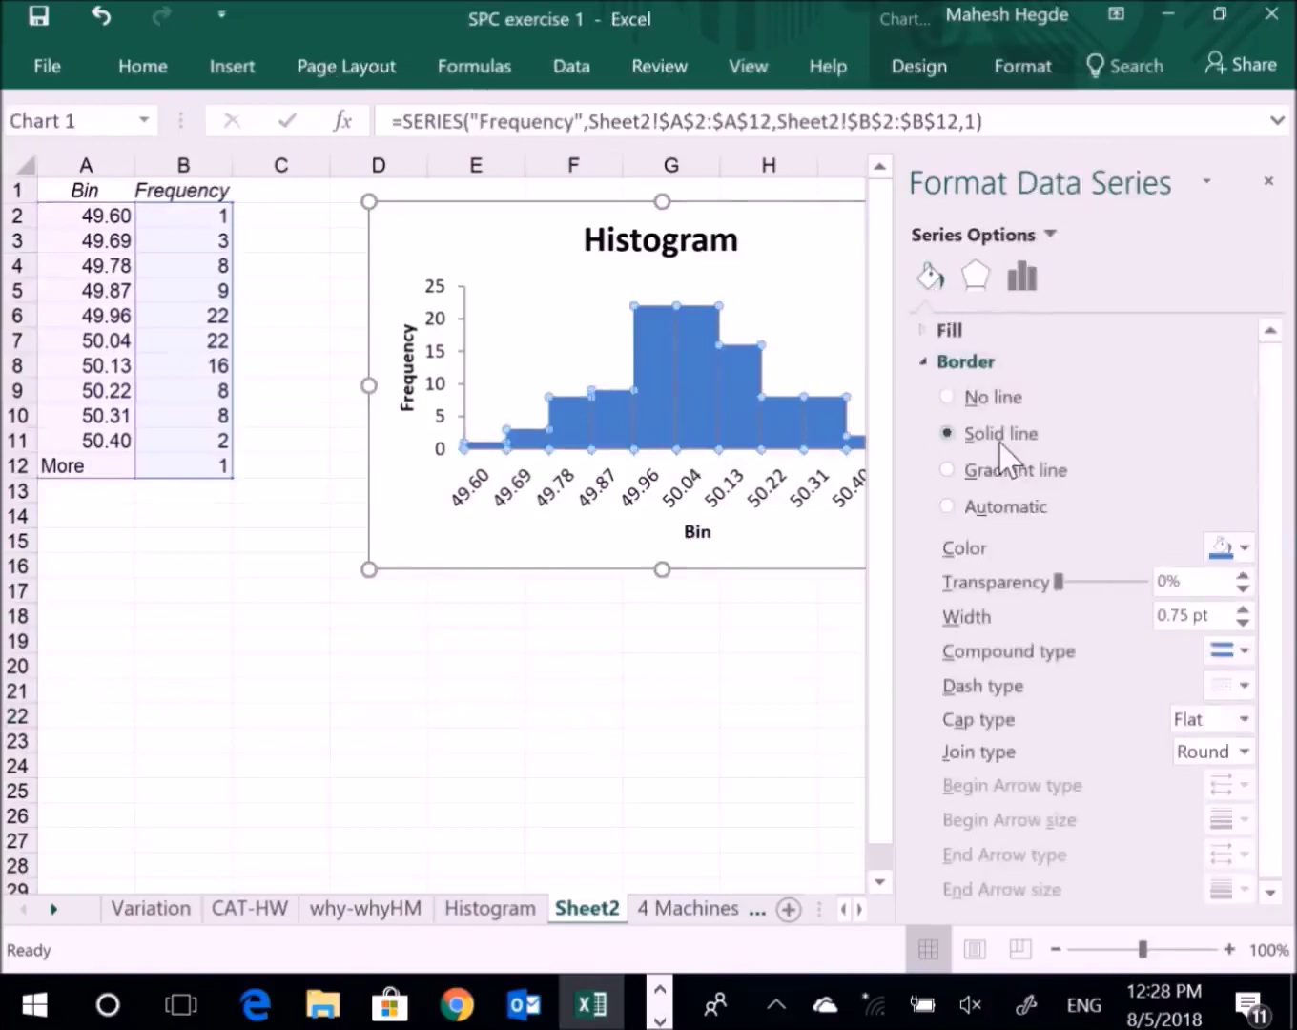
{"action": "left_click", "coordinate": [1244, 550]}
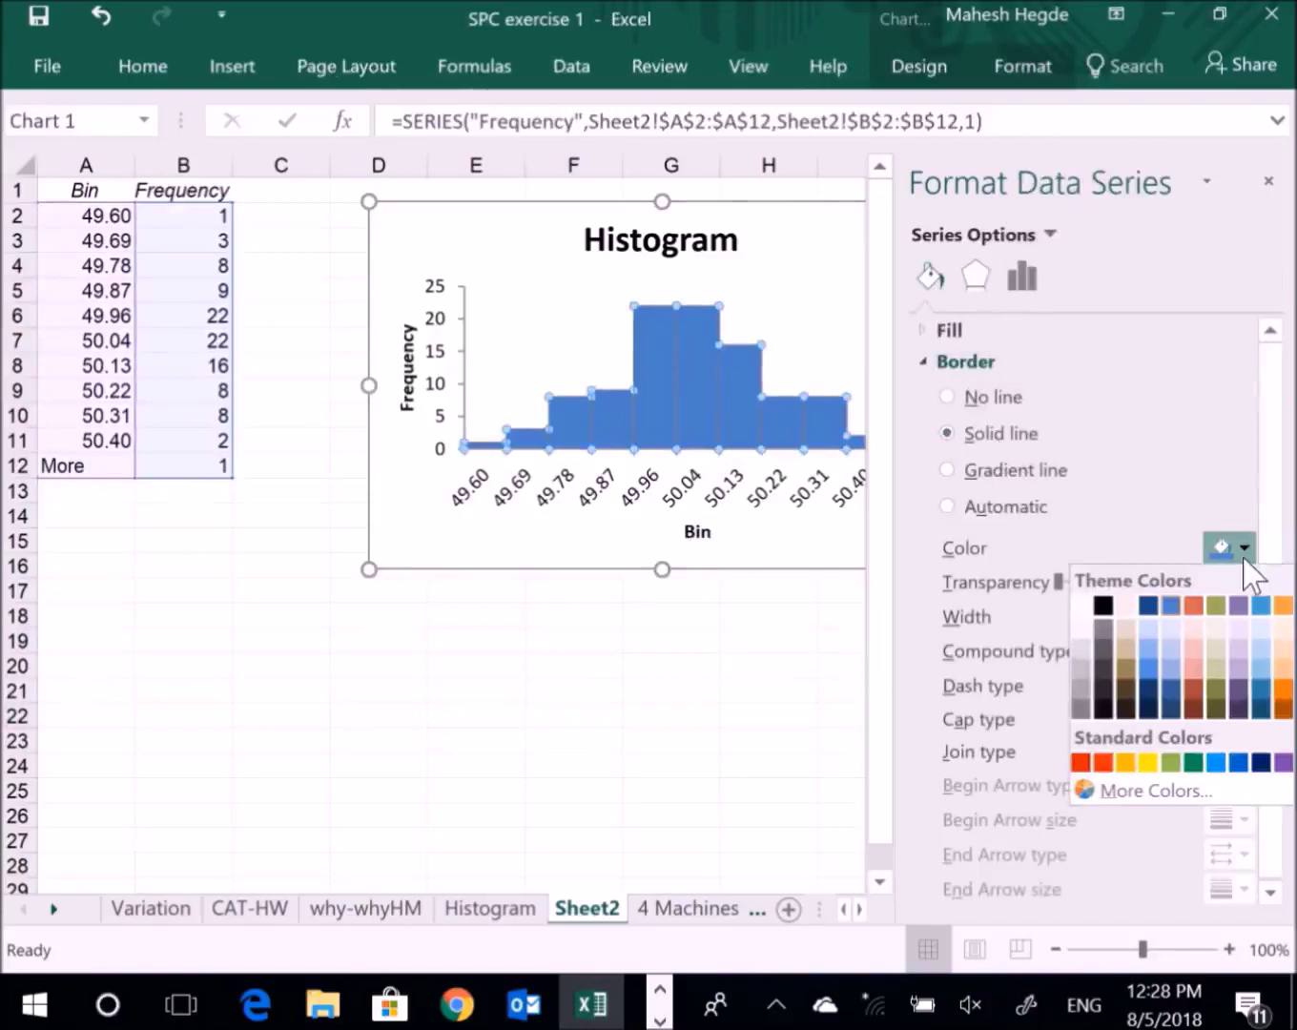
{"action": "left_click", "coordinate": [1104, 762]}
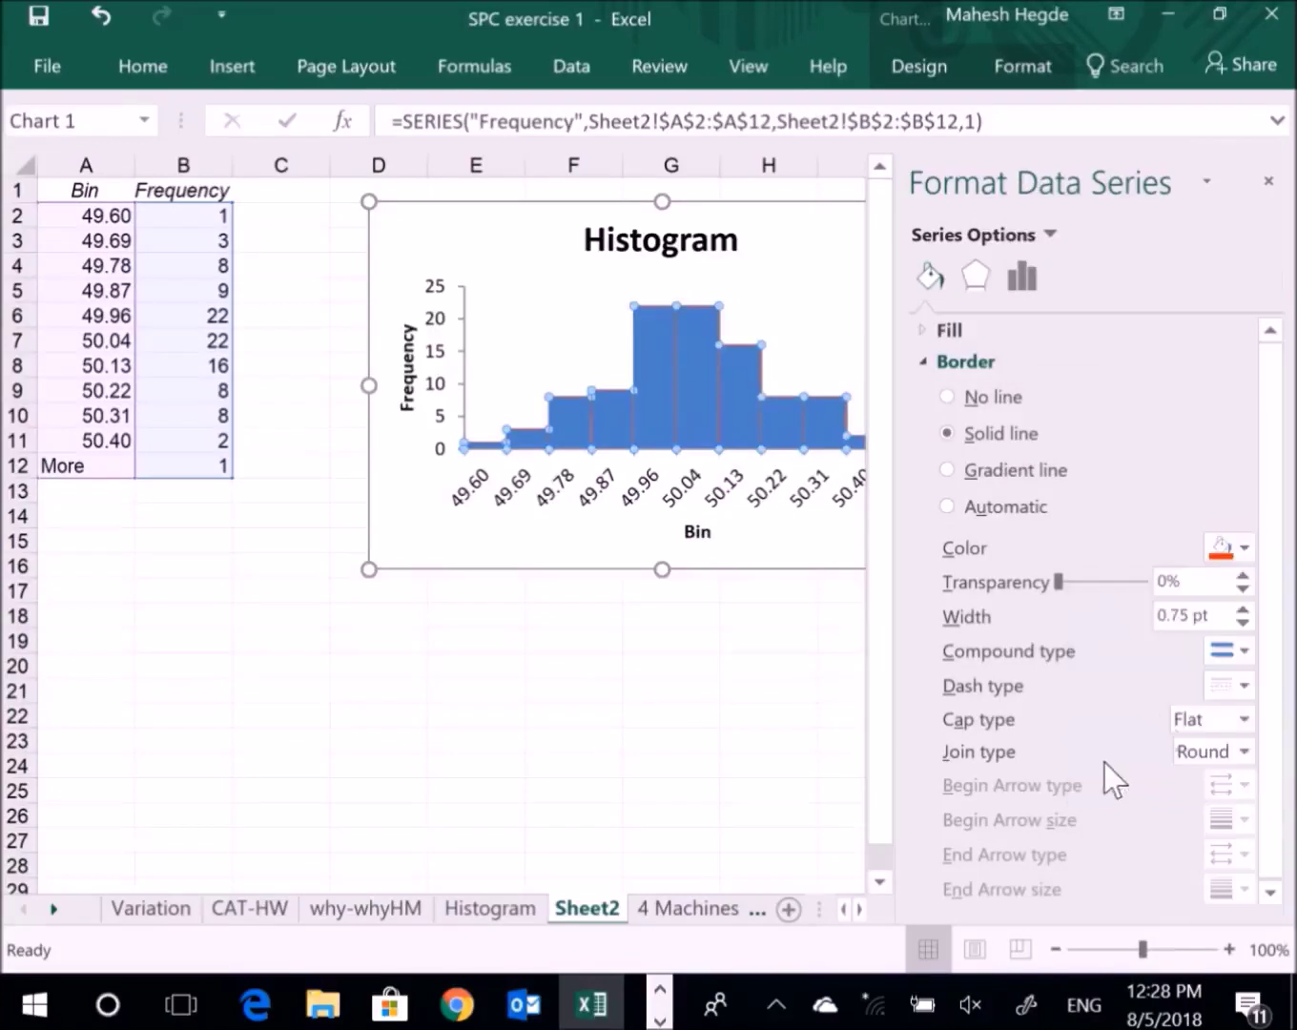
{"action": "left_click", "coordinate": [1242, 607]}
{"action": "left_click", "coordinate": [1242, 609]}
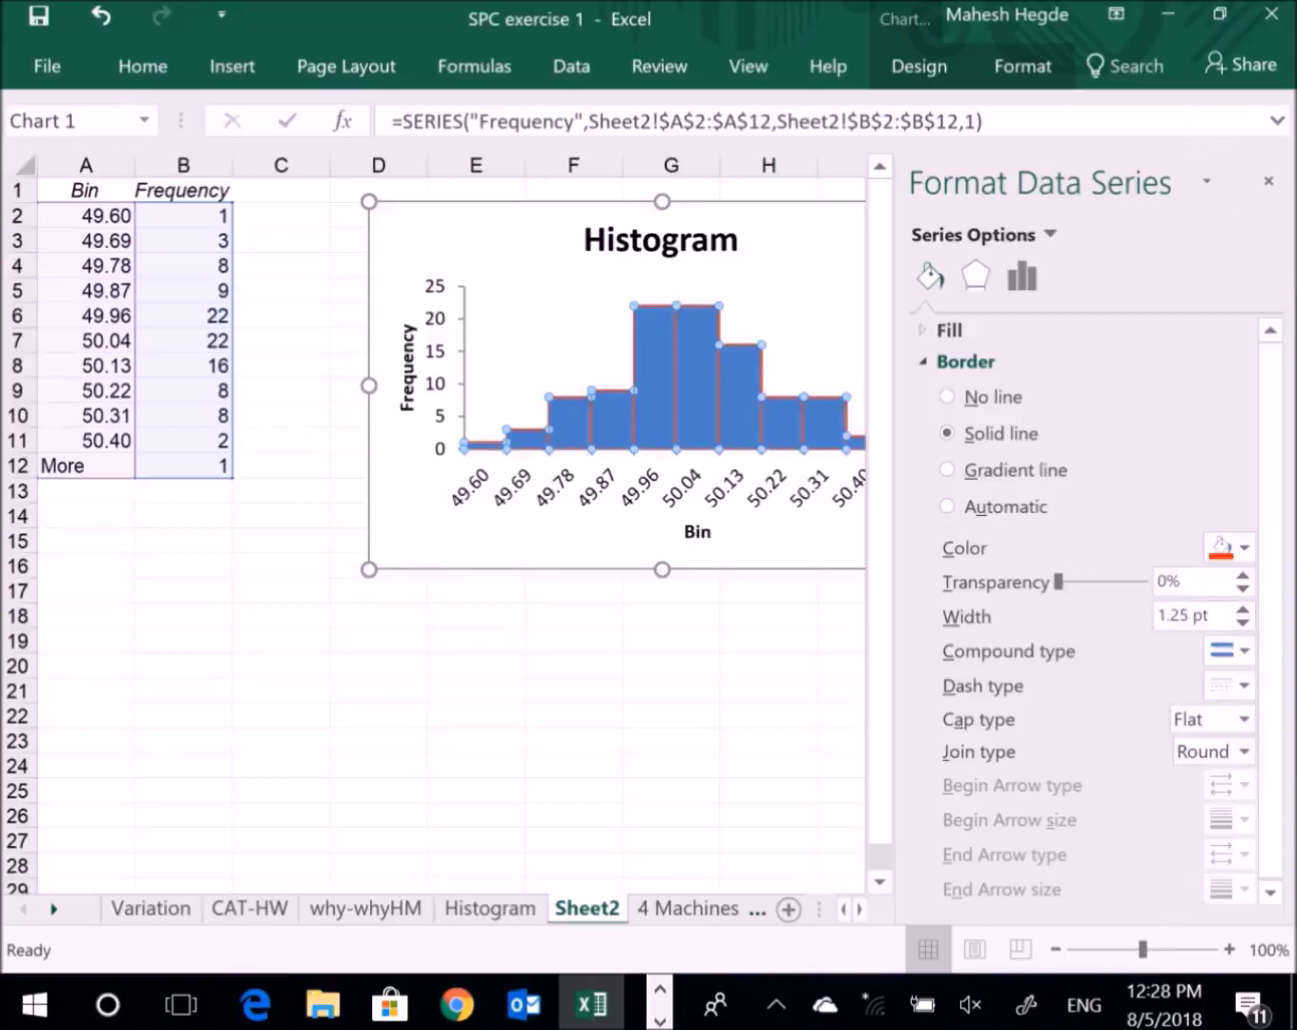
Close the Format Data Series pane and reselect the chart to review it.
{"action": "left_click", "coordinate": [1268, 181]}
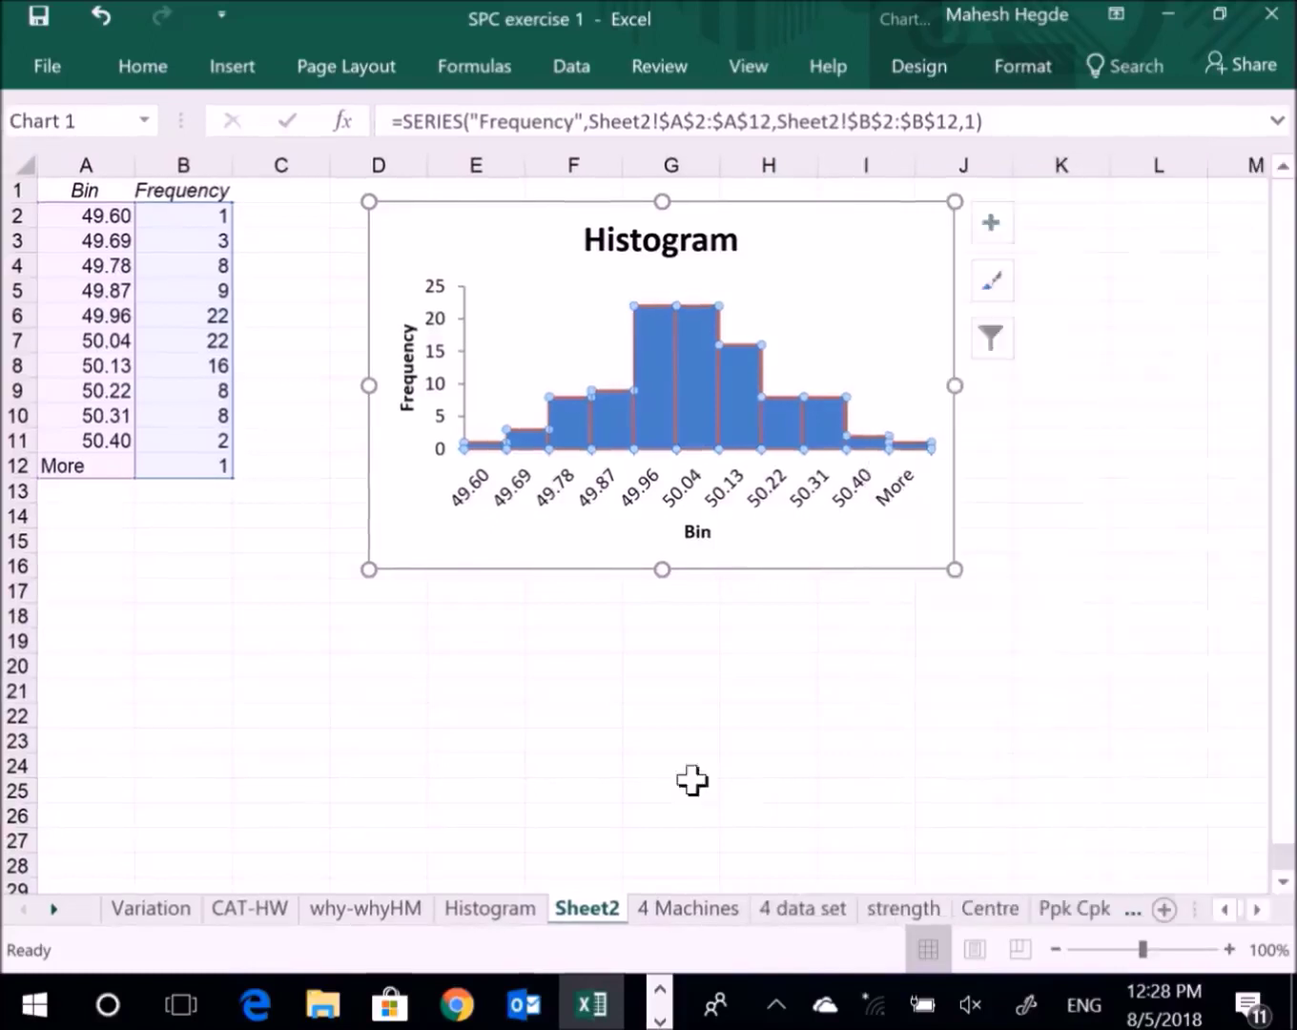
{"action": "left_click", "coordinate": [693, 790]}
{"action": "left_click", "coordinate": [905, 374]}
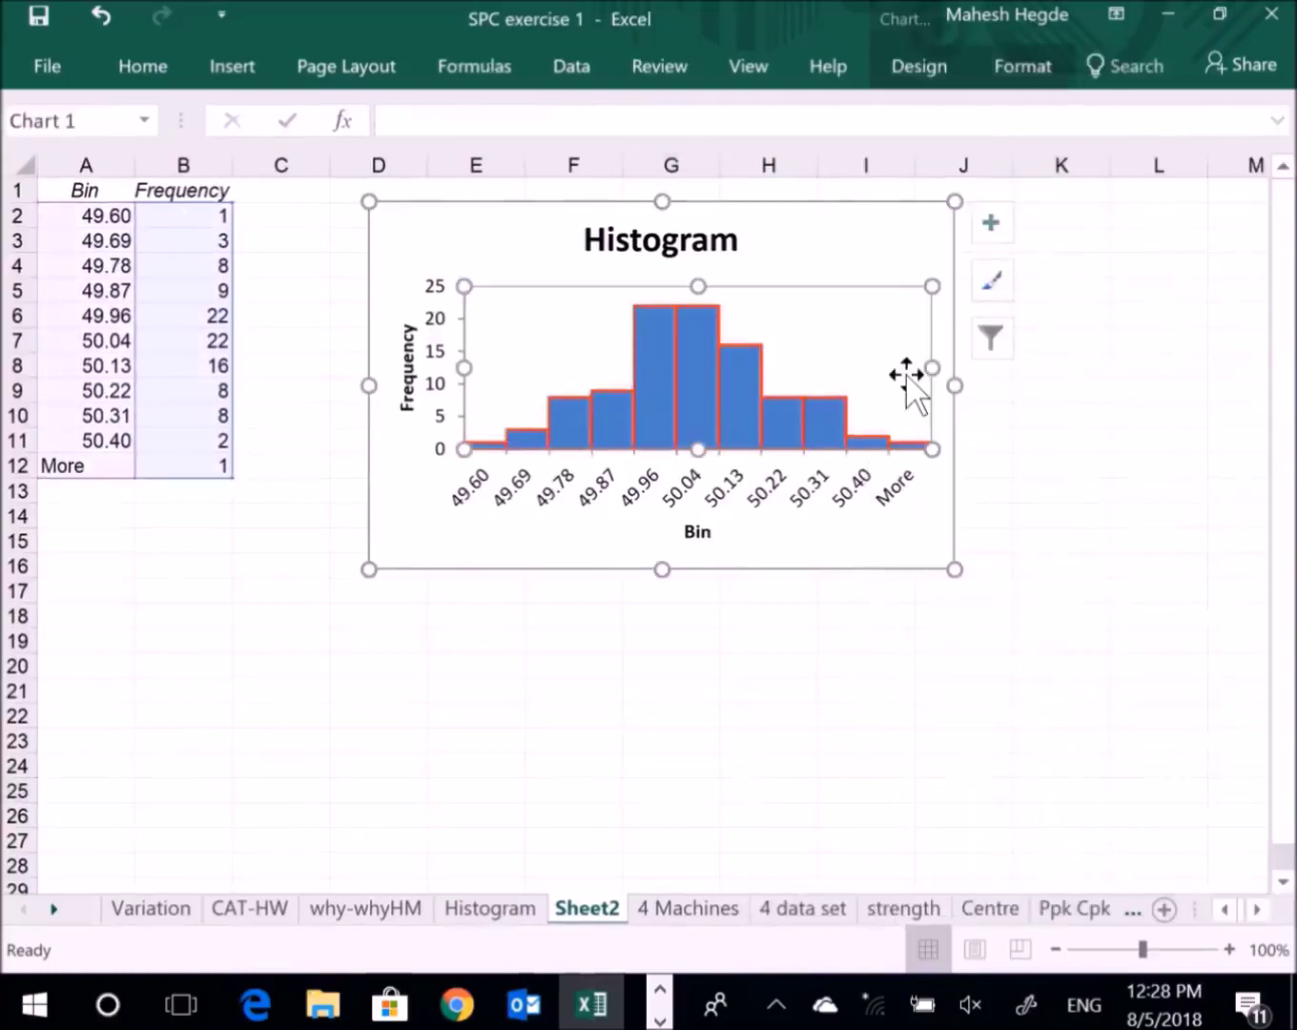